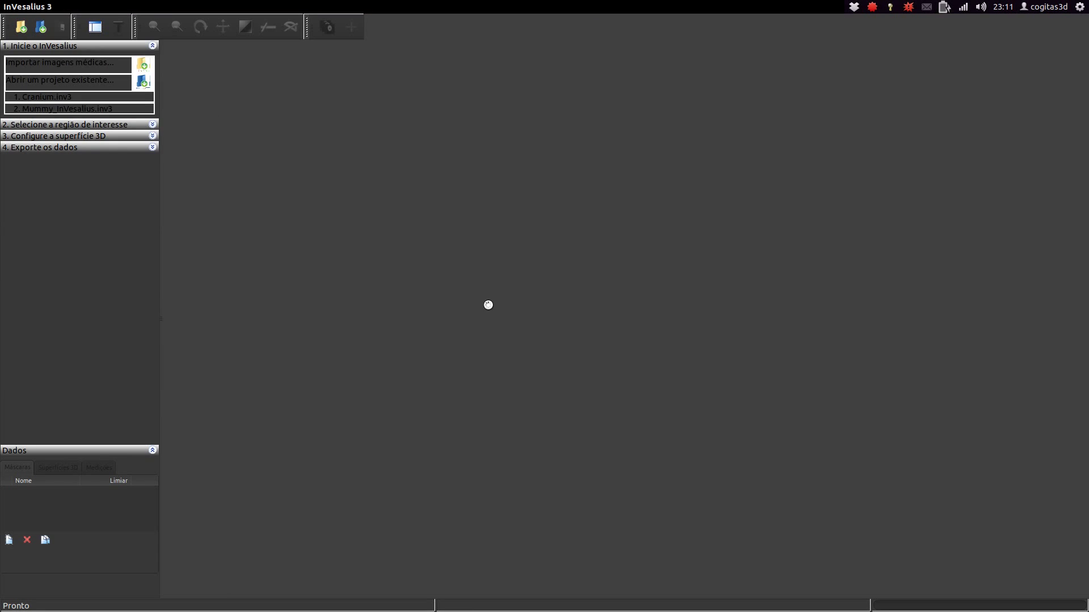
Delete the Skin 3D surface in InVesalius so only the bone surface remains
{"action": "scroll", "coordinate": [835, 502], "scroll_direction": "up", "scroll_amount": 3}
{"action": "scroll", "coordinate": [781, 506], "scroll_direction": "up", "scroll_amount": 2}
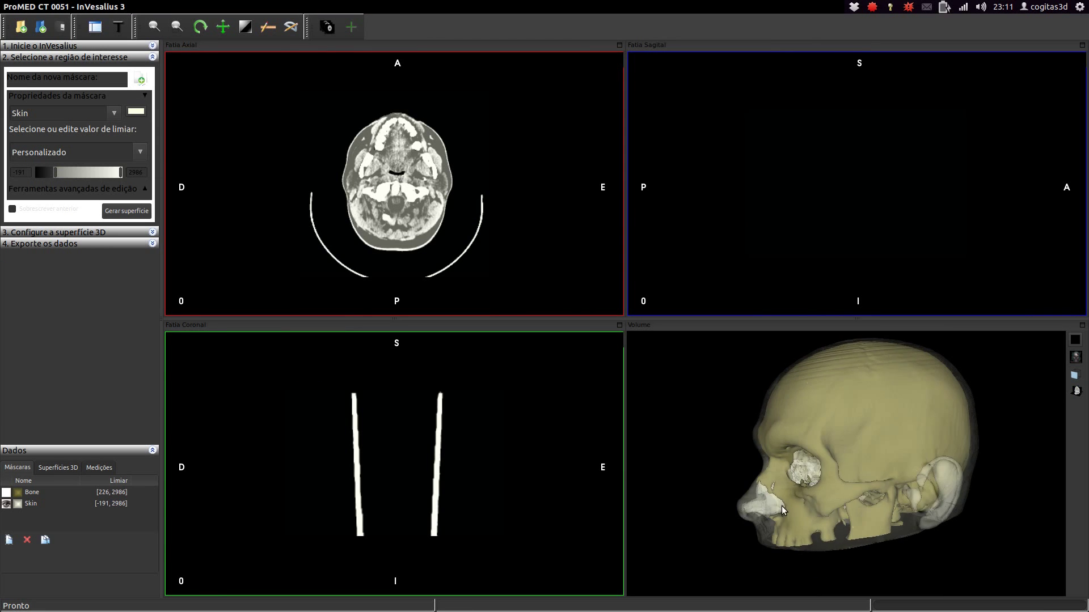
{"action": "left_click", "coordinate": [35, 504]}
{"action": "key", "text": "Delete"}
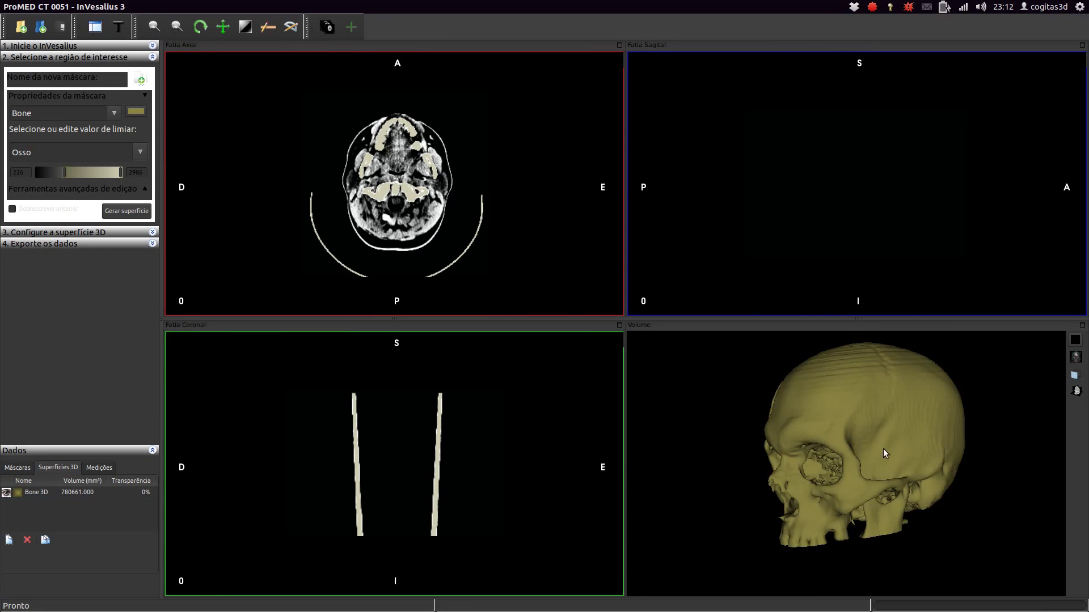
{"action": "left_click_drag", "start_coordinate": [886, 449], "coordinate": [542, 509]}
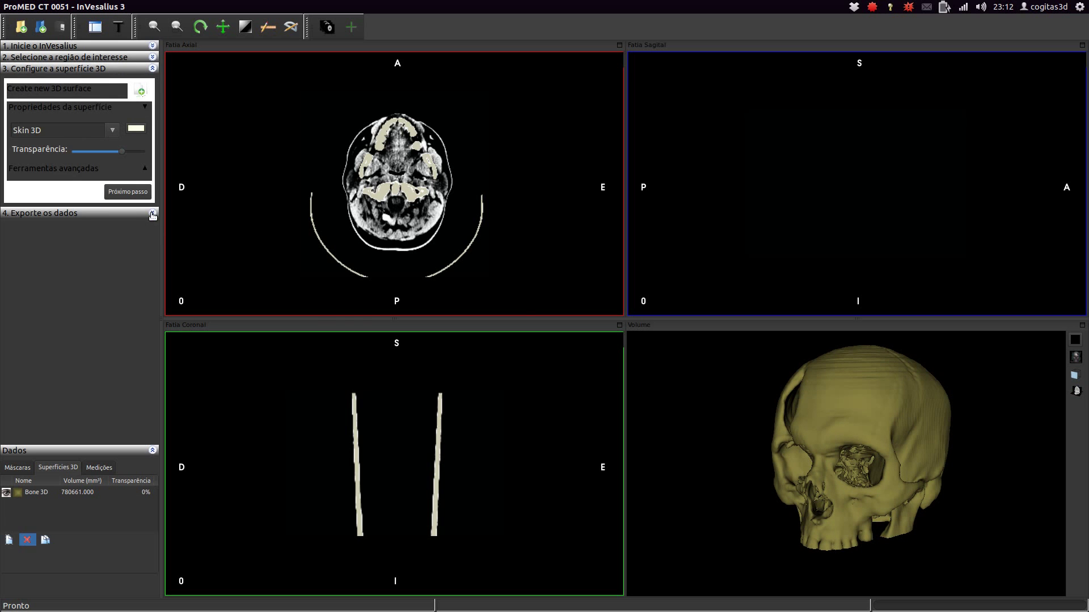
Export the skull surface as ProMED CT 0051.stl and quit InVesalius without saving
{"action": "left_click", "coordinate": [49, 122]}
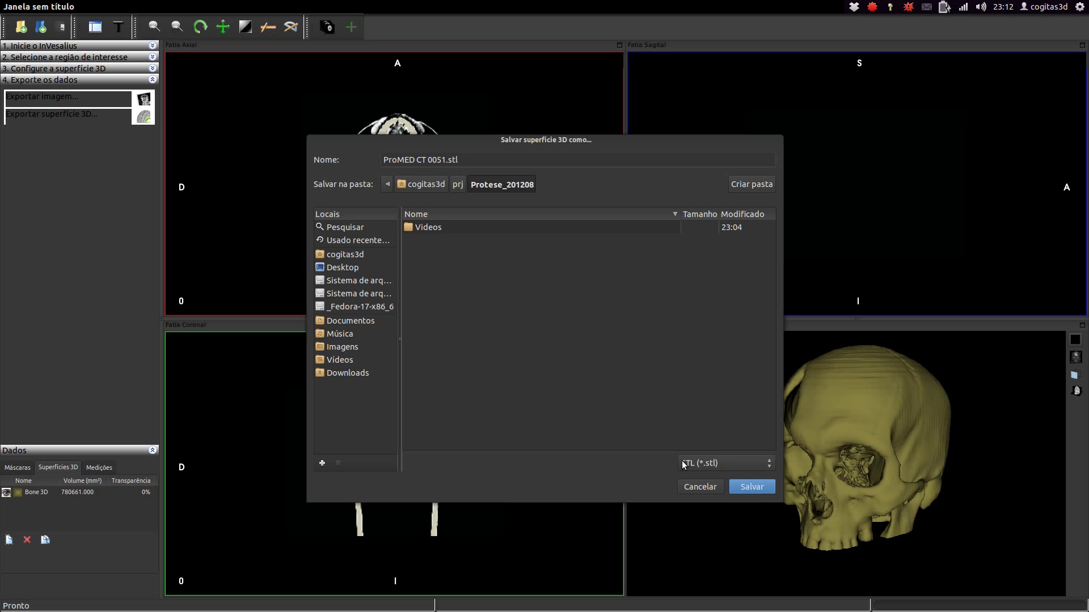
{"action": "left_click", "coordinate": [750, 487]}
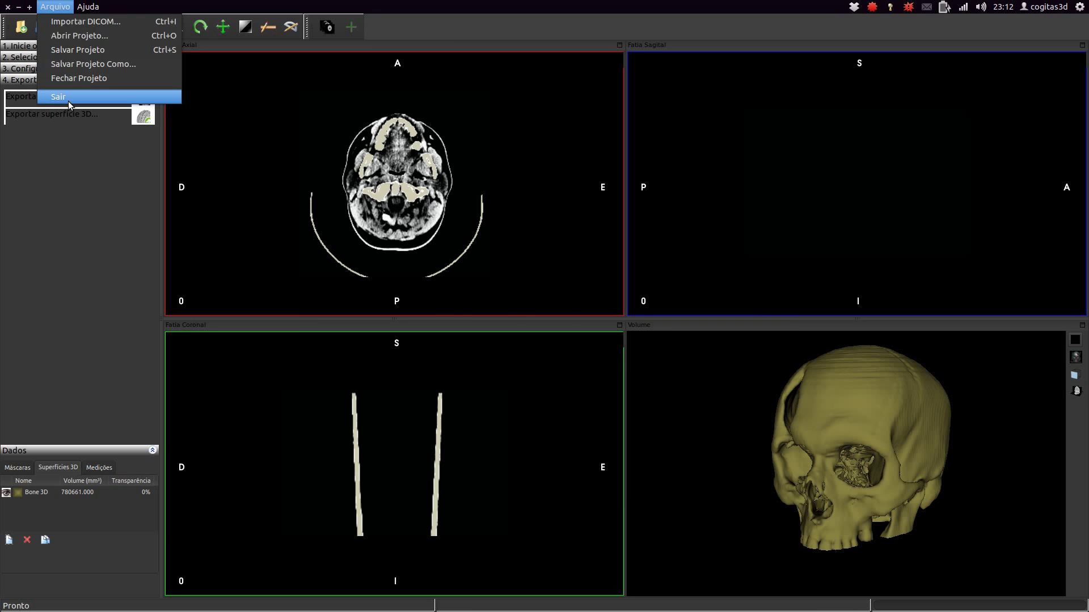
{"action": "left_click", "coordinate": [70, 105]}
{"action": "left_click", "coordinate": [505, 323]}
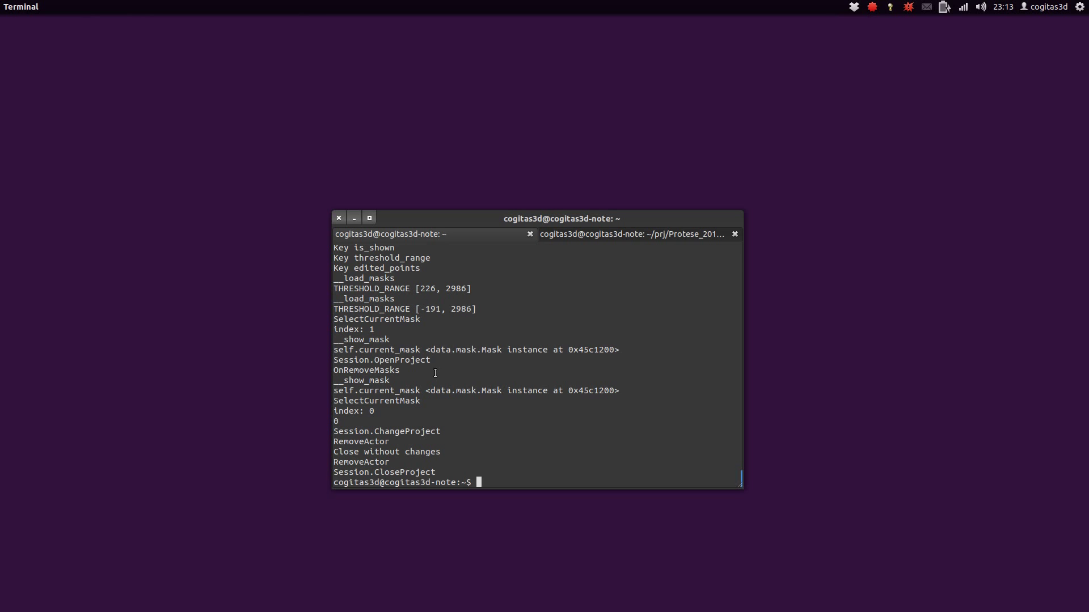
Launch Blender and clear the scene by moving the default objects to an empty layer
{"action": "key", "text": "Up"}
{"action": "key", "text": "Return"}
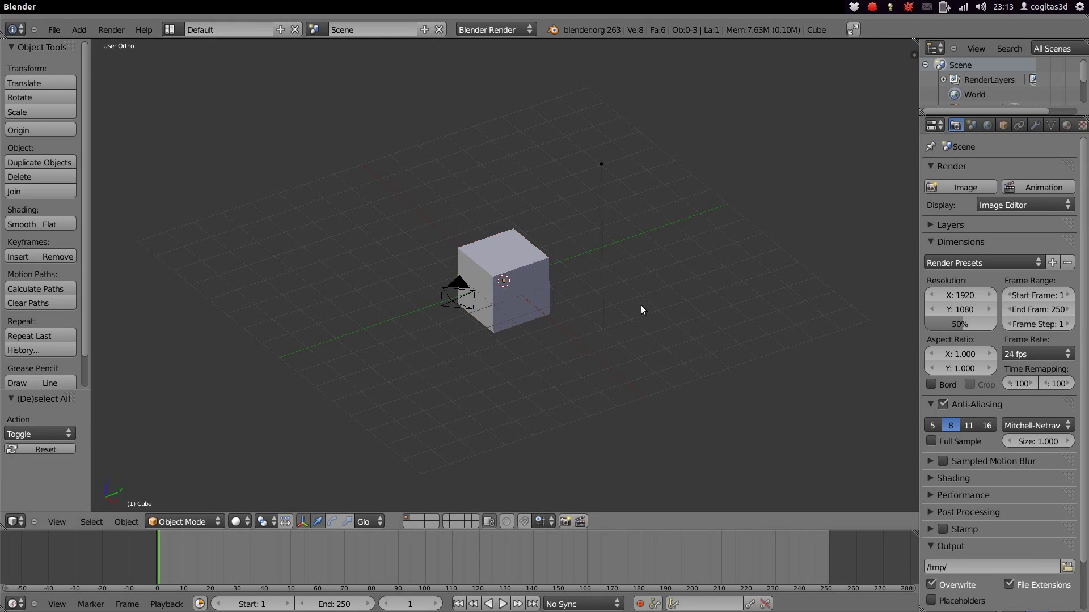
{"action": "key", "text": "a"}
{"action": "key", "text": "m"}
{"action": "left_click", "coordinate": [743, 333]}
{"action": "key", "text": "t"}
Import ProMED CT 0051.stl from the Protese_201208 folder and view it from the front
{"action": "left_click", "coordinate": [54, 29]}
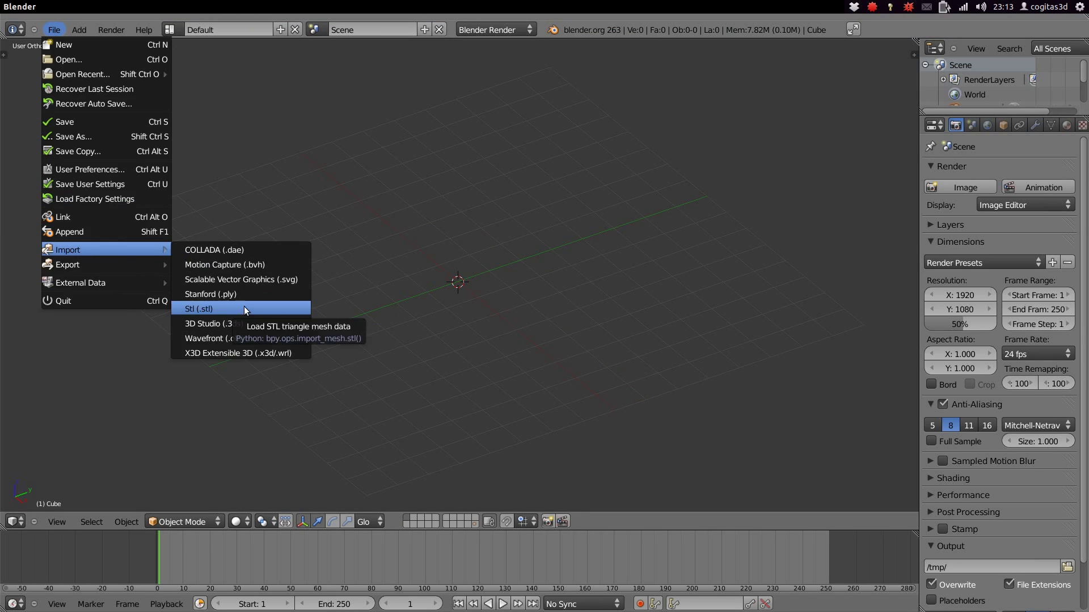
{"action": "left_click", "coordinate": [243, 309]}
{"action": "left_click", "coordinate": [159, 99]}
{"action": "left_click", "coordinate": [380, 321]}
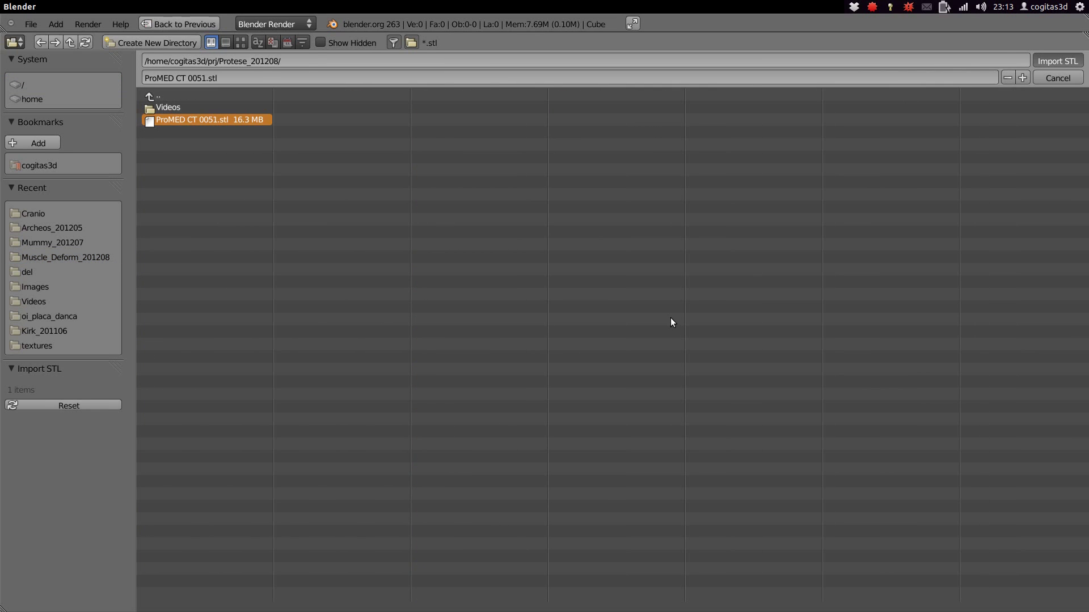
{"action": "key", "text": "Return"}
{"action": "key", "text": "KP_1"}
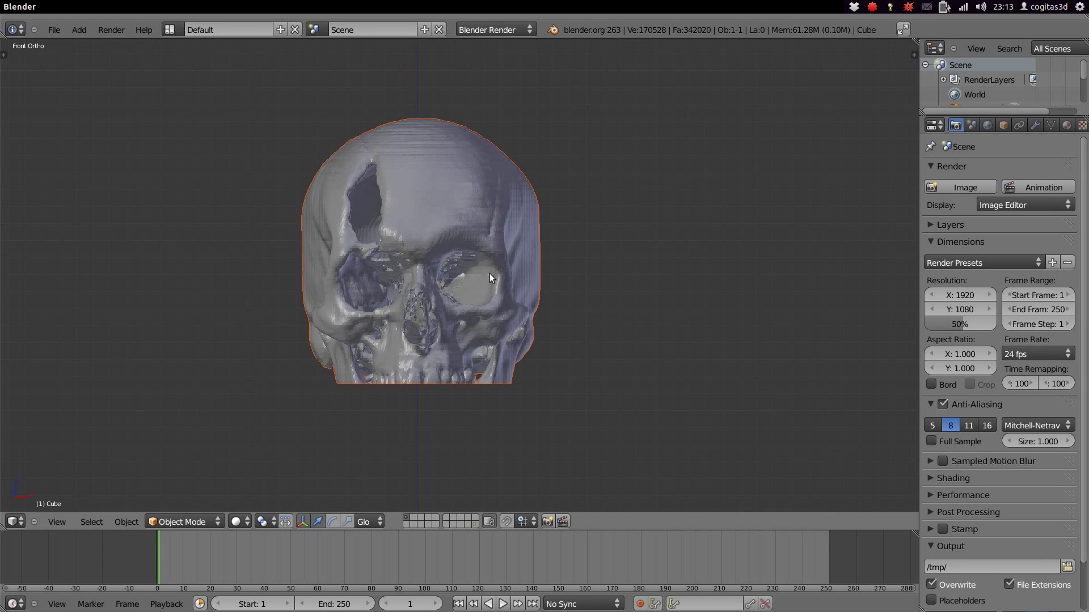
Give the imported skull a new yellow material
{"action": "right_click", "coordinate": [489, 275]}
{"action": "key", "text": "m"}
{"action": "key", "text": "z"}
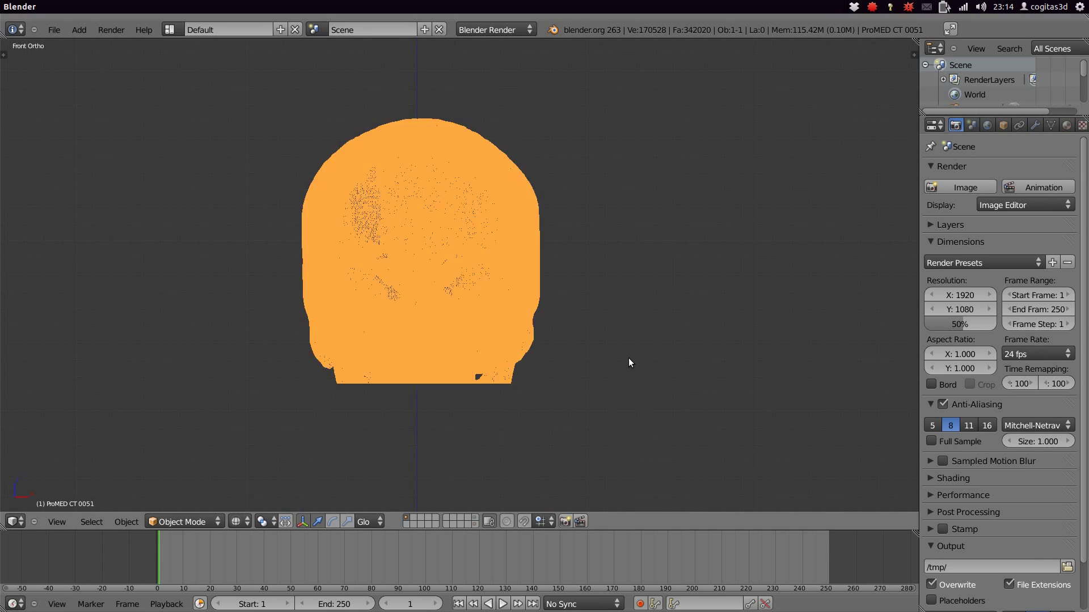
{"action": "key", "text": "z"}
{"action": "left_click", "coordinate": [1066, 125]}
{"action": "left_click", "coordinate": [941, 226]}
{"action": "left_click", "coordinate": [960, 390]}
{"action": "left_click", "coordinate": [903, 304]}
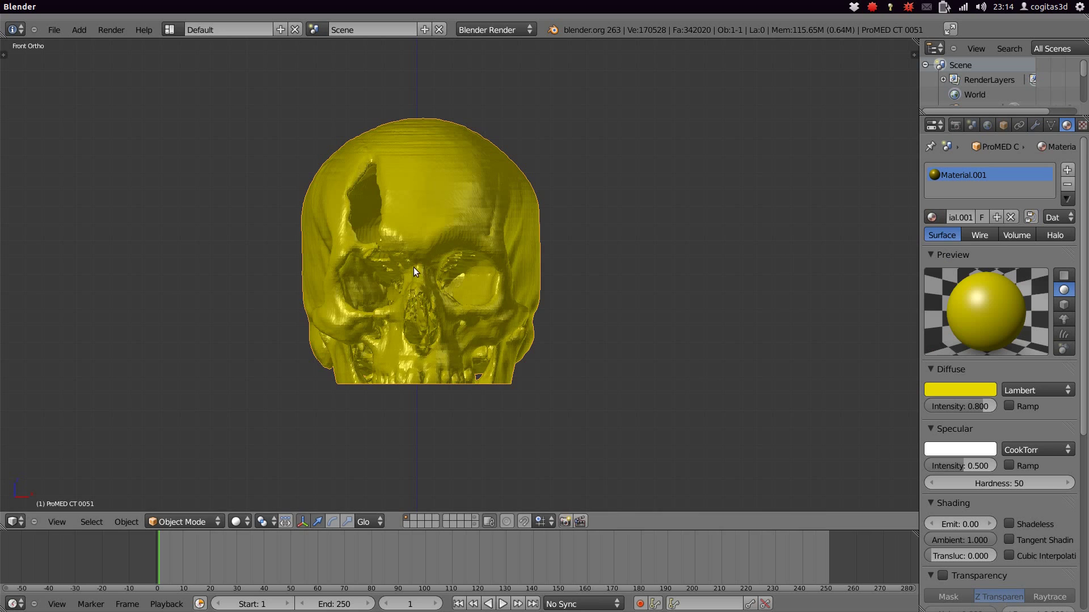
Duplicate the skull in place and give the copy its own red material
{"action": "key", "text": "shift+d"}
{"action": "right_click", "coordinate": [485, 266]}
{"action": "key", "text": "m"}
{"action": "left_click", "coordinate": [576, 302]}
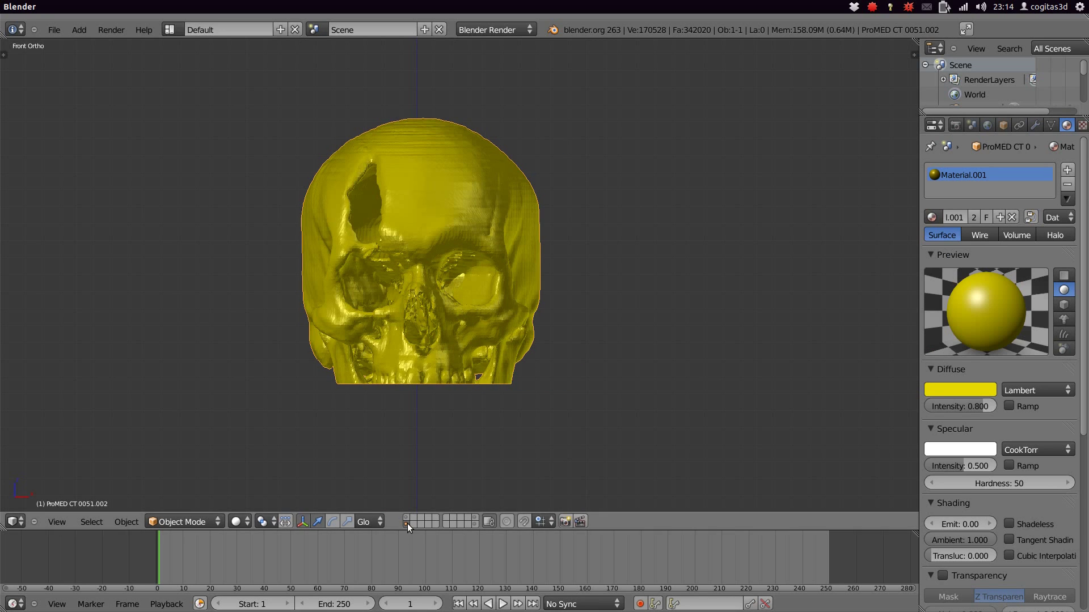
{"action": "left_click", "coordinate": [1068, 188]}
{"action": "left_click", "coordinate": [990, 217]}
{"action": "left_click", "coordinate": [960, 390]}
{"action": "left_click_drag", "start_coordinate": [941, 261], "coordinate": [963, 266]}
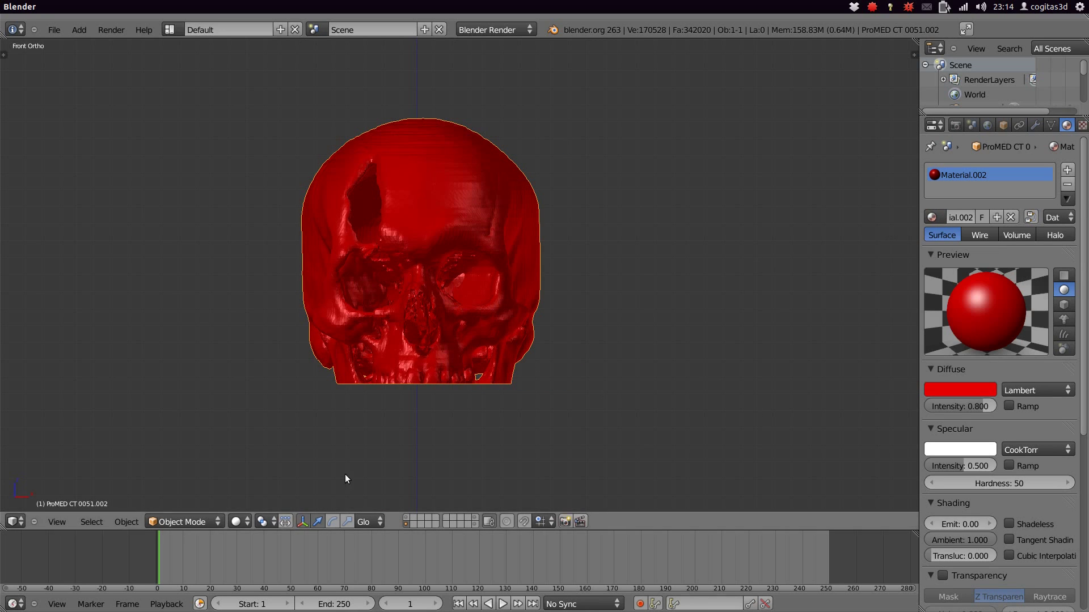
{"action": "scroll", "coordinate": [431, 377], "scroll_direction": "up", "scroll_amount": 1}
Mirror the red copy's mesh along global X so it overlaps the yellow skull
{"action": "key", "text": "Tab"}
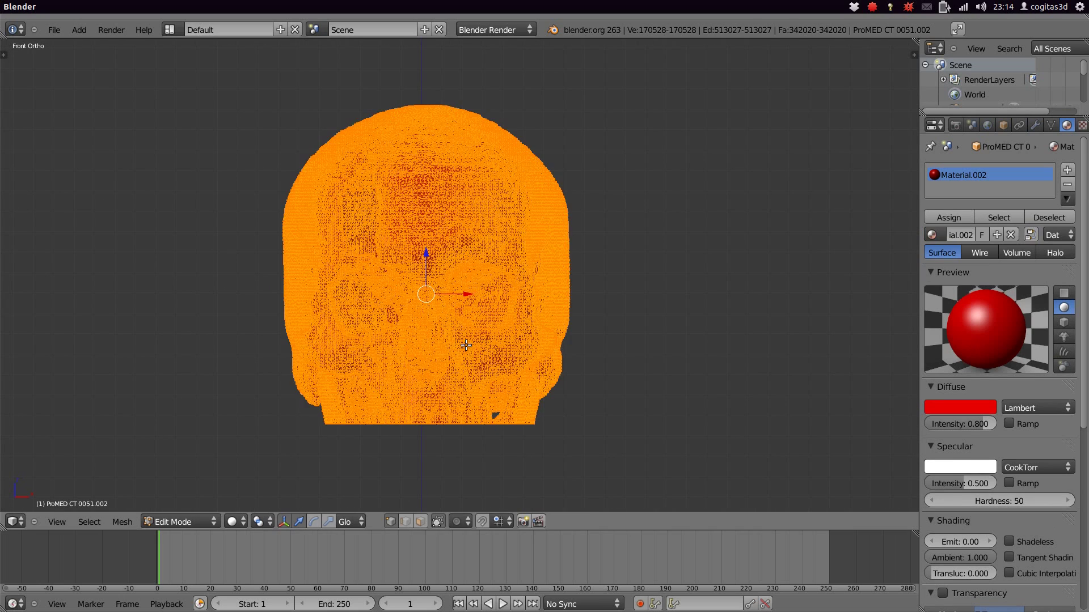
{"action": "key", "text": "a"}
{"action": "key", "text": "a"}
{"action": "key", "text": "ctrl+m"}
{"action": "key", "text": "x"}
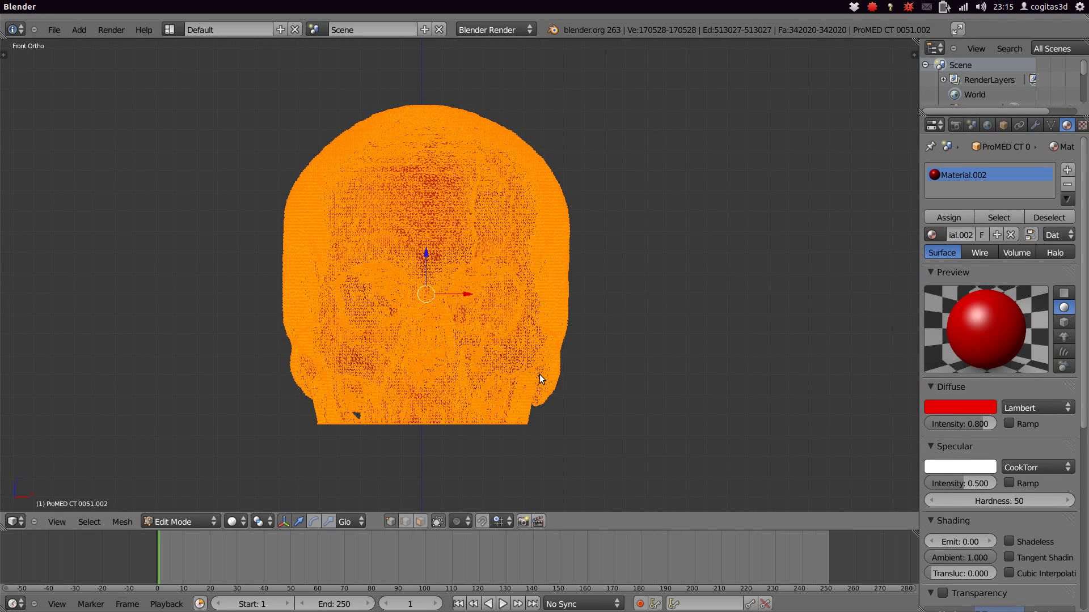
{"action": "key", "text": "Tab"}
{"action": "middle_click_drag", "start_coordinate": [448, 264], "coordinate": [451, 291]}
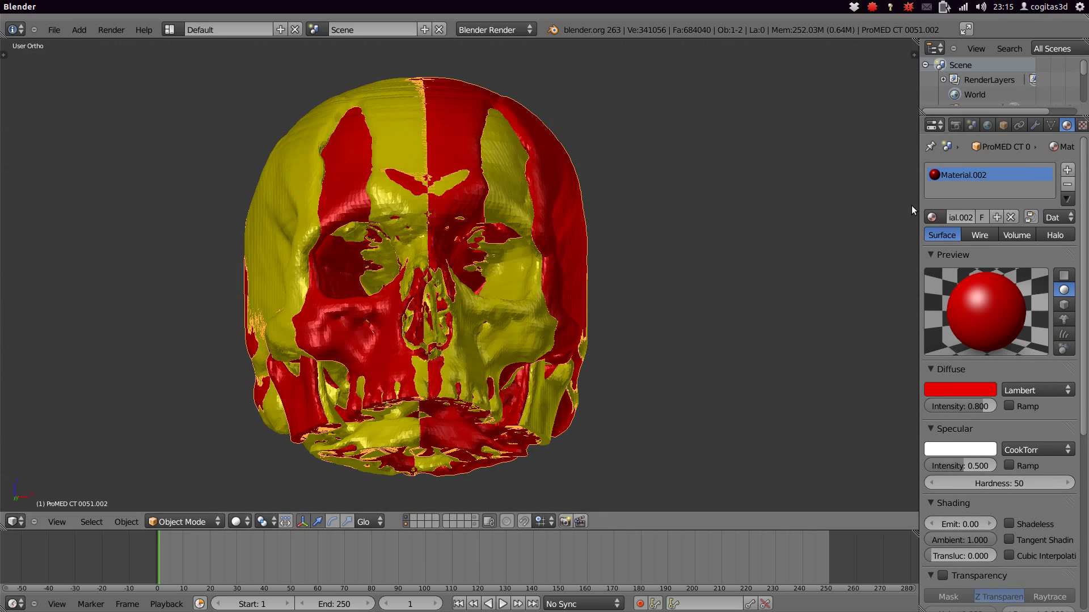
{"action": "left_click_drag", "start_coordinate": [911, 205], "coordinate": [838, 205]}
Add a Smooth Remesh modifier with octree depth 7 to the red copy
{"action": "left_click", "coordinate": [954, 125]}
{"action": "left_click", "coordinate": [910, 170]}
{"action": "left_click", "coordinate": [790, 325]}
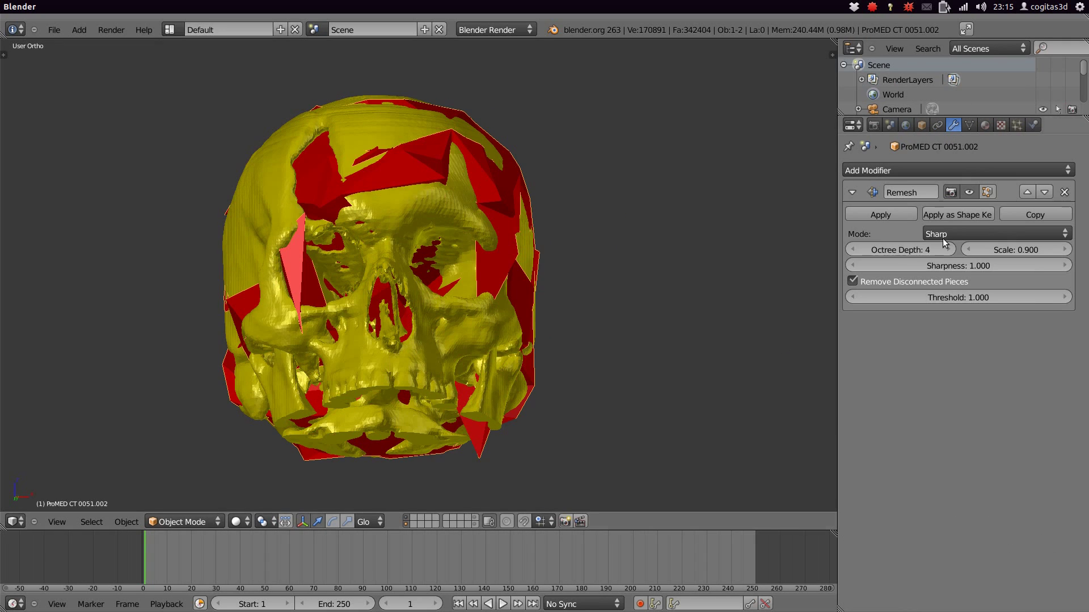
{"action": "key", "text": "Return"}
{"action": "left_click", "coordinate": [958, 233]}
{"action": "left_click", "coordinate": [964, 203]}
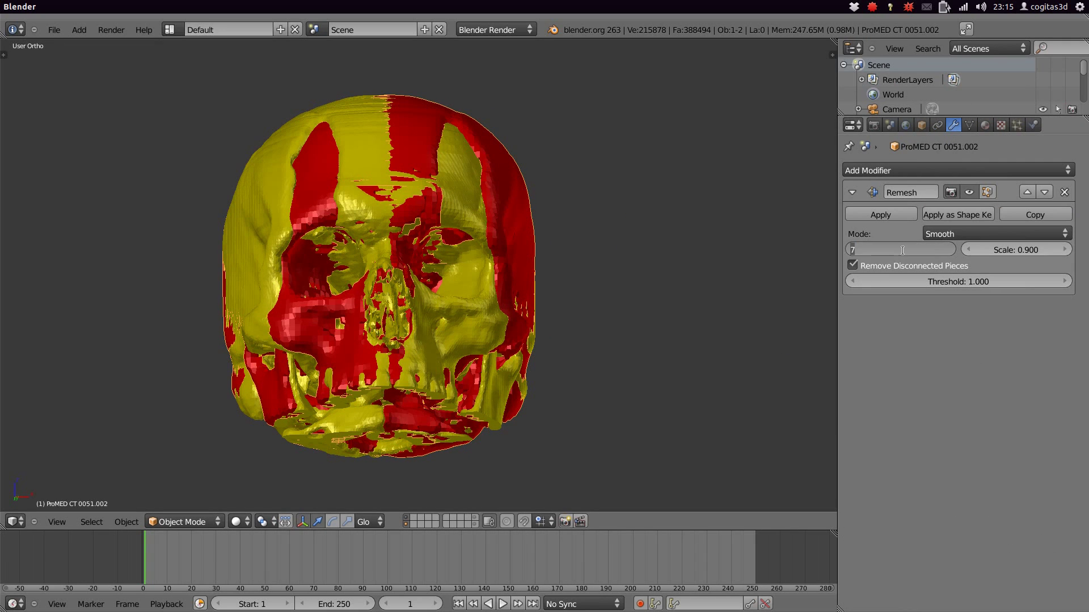
Add the same Smooth Remesh at octree depth 7 to the yellow skull
{"action": "right_click", "coordinate": [257, 142]}
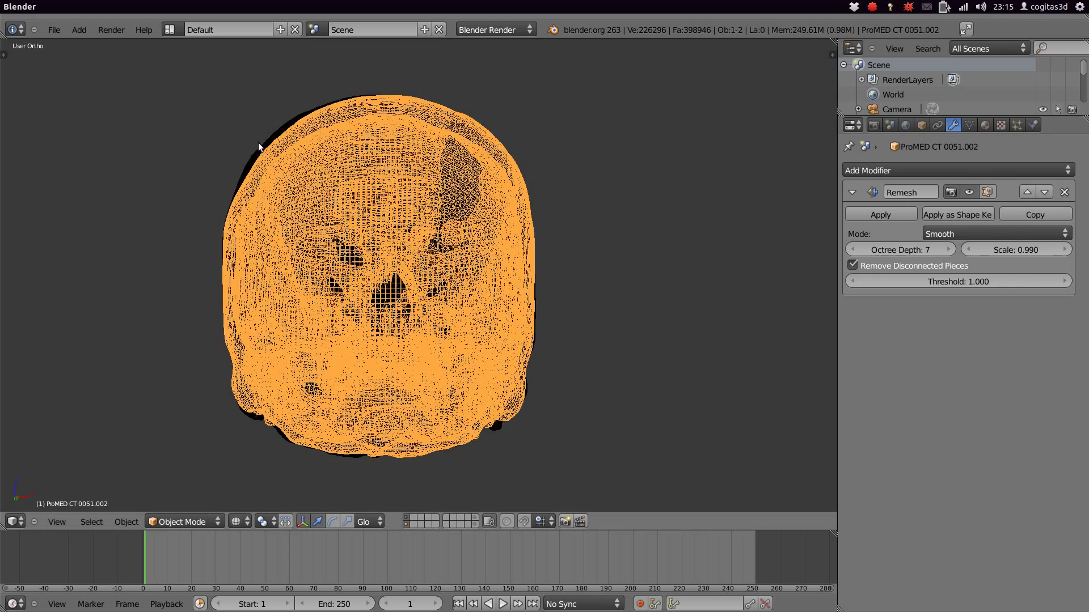
{"action": "left_click", "coordinate": [910, 171]}
{"action": "left_click", "coordinate": [811, 343]}
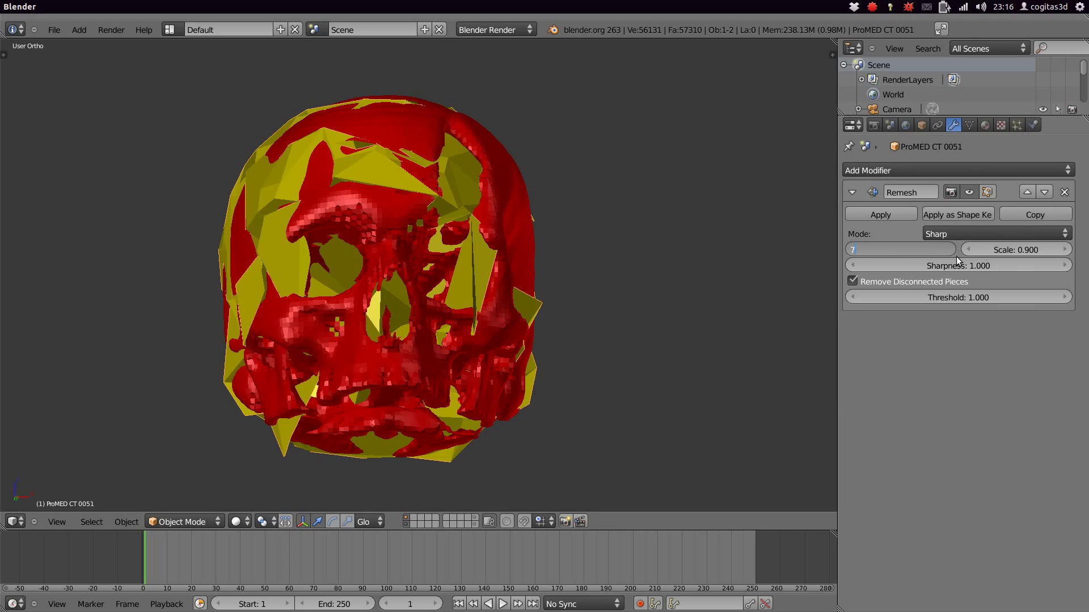
{"action": "key", "text": "Return"}
{"action": "left_click", "coordinate": [1016, 248]}
{"action": "left_click", "coordinate": [937, 206]}
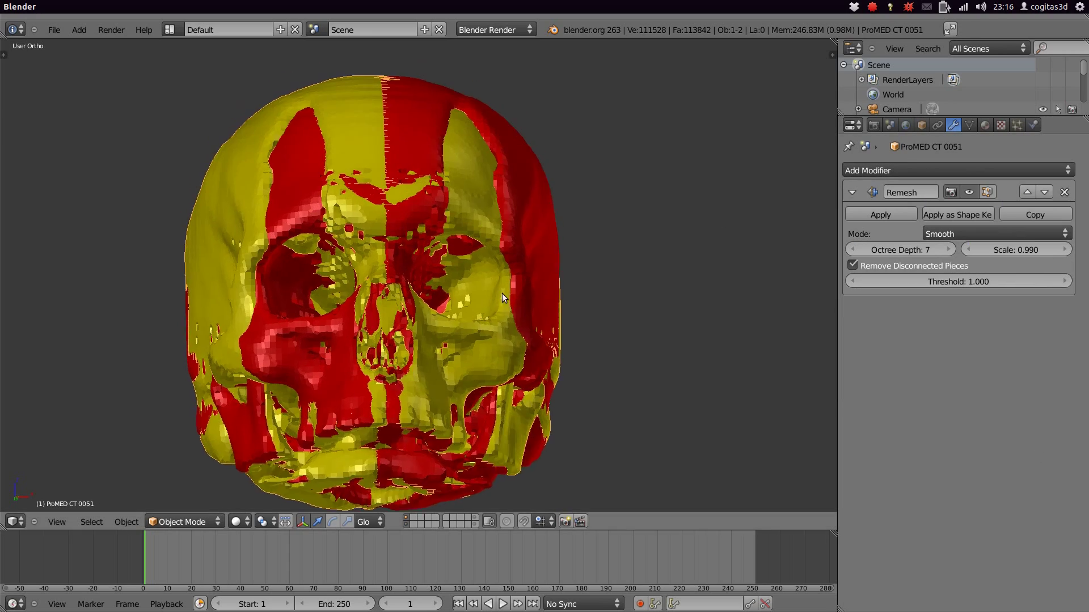
Slide the red copy along global X to line up with the yellow skull
{"action": "mouse_move", "coordinate": [502, 293]}
{"action": "middle_mouse_down"}
{"action": "mouse_move", "coordinate": [519, 169]}
{"action": "mouse_move", "coordinate": [442, 227]}
{"action": "middle_mouse_up"}
{"action": "scroll", "coordinate": [476, 176], "scroll_direction": "up", "scroll_amount": 3}
{"action": "scroll", "coordinate": [476, 176], "scroll_direction": "up", "scroll_amount": 3}
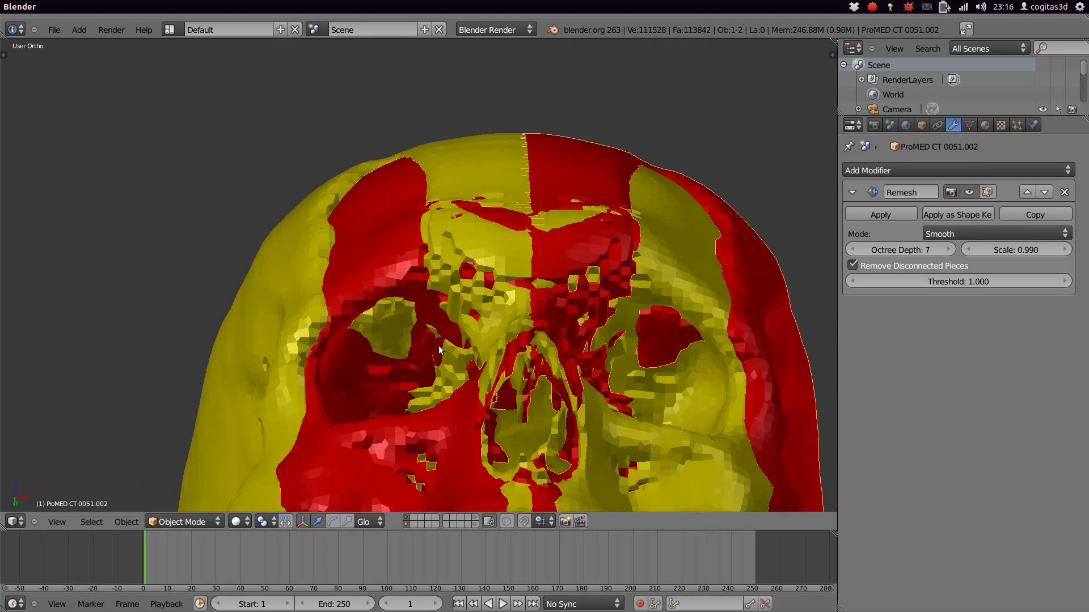
{"action": "key", "text": "g"}
{"action": "key", "text": "x"}
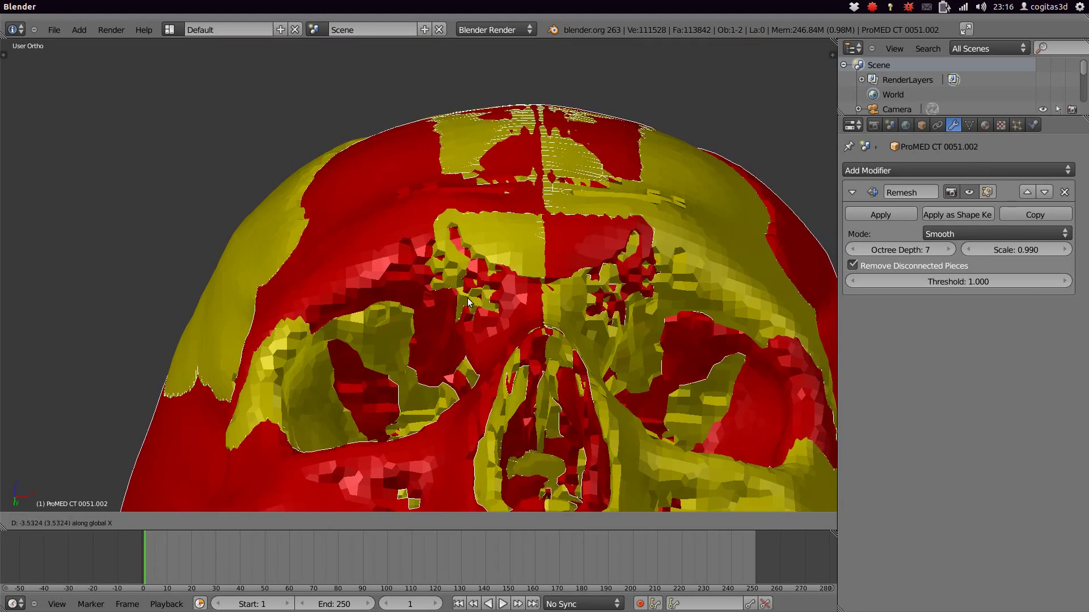
{"action": "left_click", "coordinate": [467, 298]}
{"action": "mouse_move", "coordinate": [468, 297]}
{"action": "middle_mouse_down"}
{"action": "mouse_move", "coordinate": [427, 331]}
{"action": "mouse_move", "coordinate": [522, 278]}
{"action": "middle_mouse_up"}
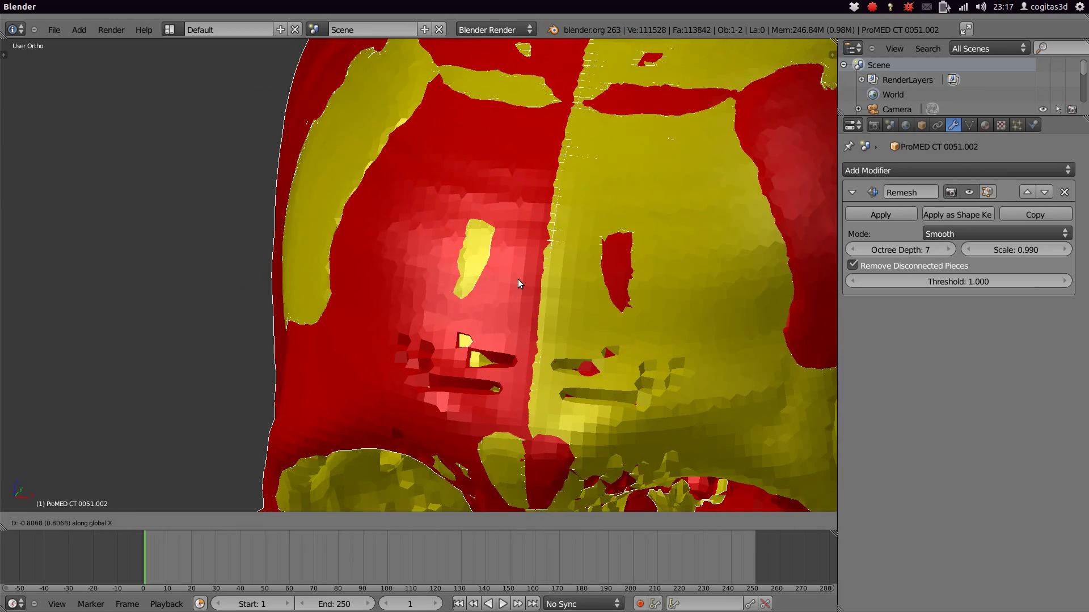
{"action": "scroll", "coordinate": [524, 280], "scroll_direction": "down", "scroll_amount": 5}
Add a cube, scale it, and place it over the frontal defect
{"action": "key", "text": "KP_1"}
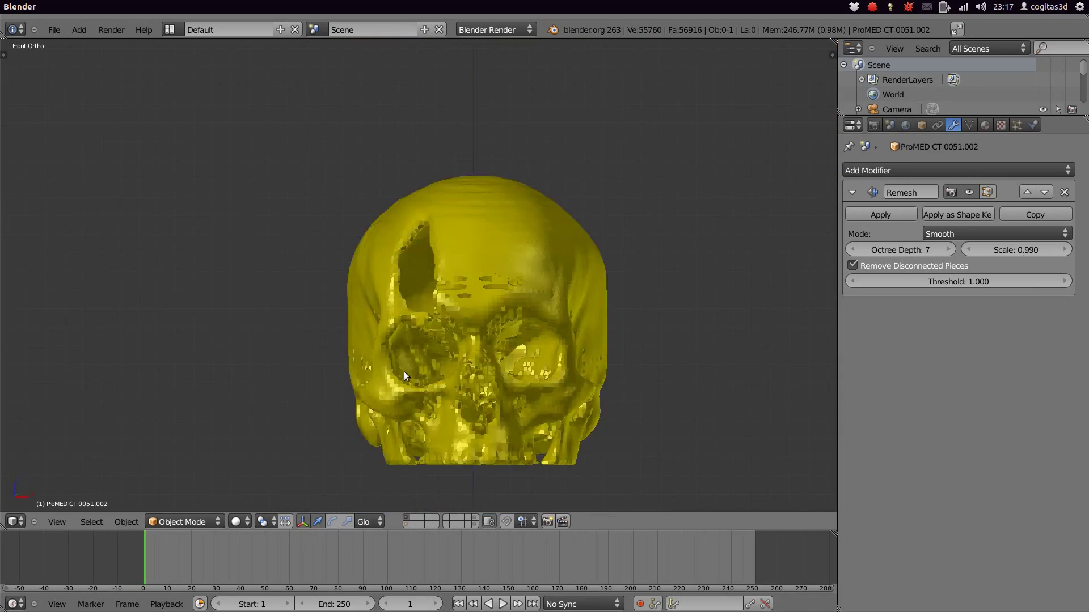
{"action": "key", "text": "z"}
{"action": "key", "text": "shift+a"}
{"action": "left_click", "coordinate": [449, 301]}
{"action": "key", "text": "s"}
{"action": "left_click", "coordinate": [698, 413]}
{"action": "key", "text": "z"}
{"action": "key", "text": "KP_3"}
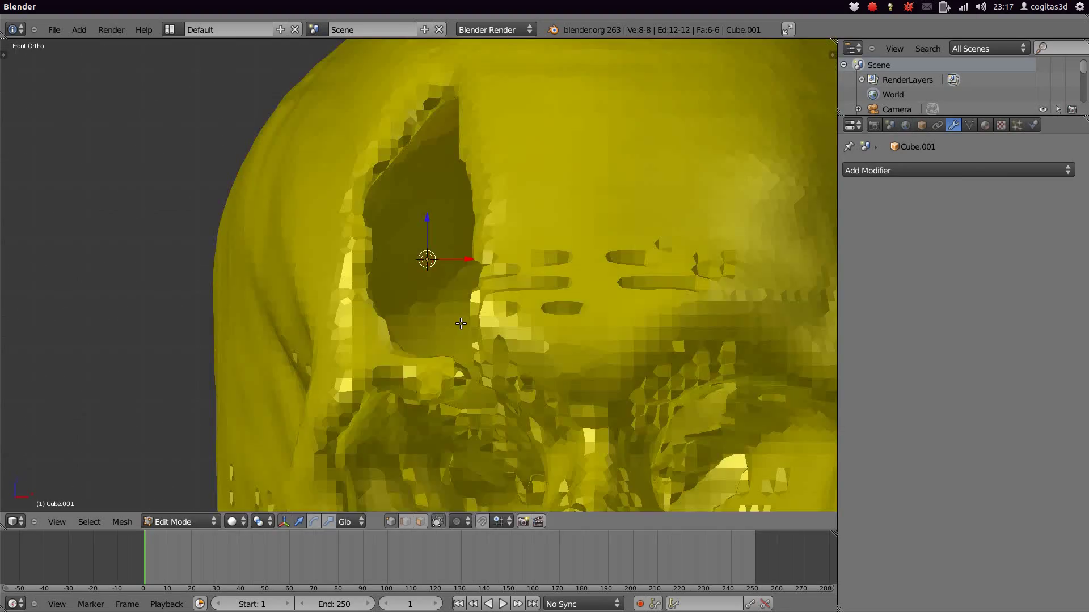
{"action": "key", "text": "g"}
{"action": "left_click", "coordinate": [339, 265]}
Check the box's placement from the side and set a duplicate aside on another layer
{"action": "key", "text": "ctrl+KP_3"}
{"action": "scroll", "coordinate": [378, 345], "scroll_direction": "up", "scroll_amount": 3}
{"action": "scroll", "coordinate": [316, 316], "scroll_direction": "up", "scroll_amount": 2}
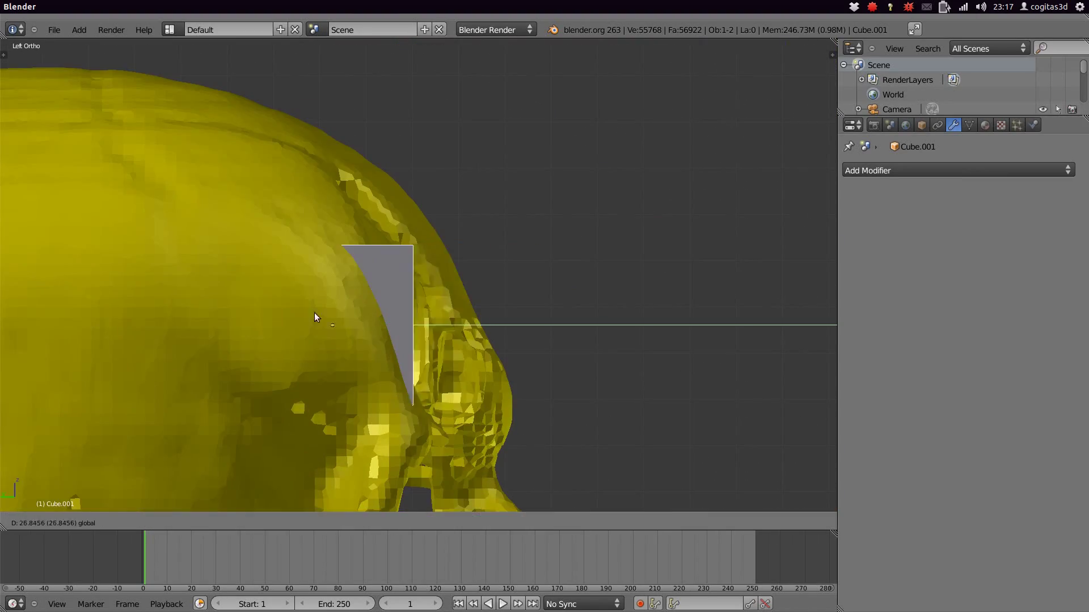
{"action": "key", "text": "z"}
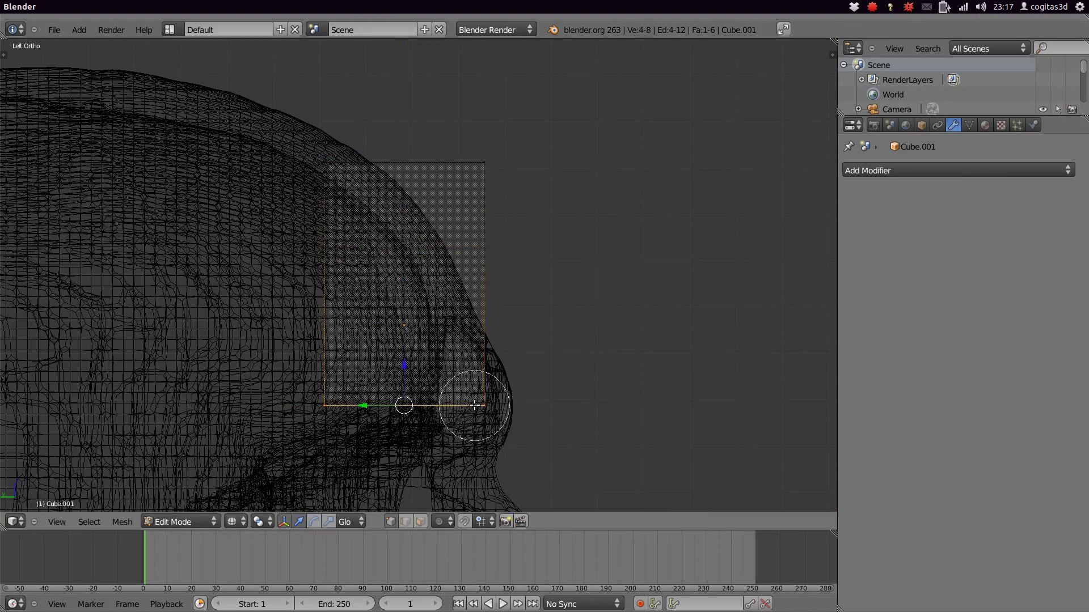
{"action": "scroll", "coordinate": [475, 406], "scroll_direction": "down", "scroll_amount": 2}
{"action": "key", "text": "z"}
{"action": "mouse_move", "coordinate": [474, 406]}
{"action": "middle_mouse_down"}
{"action": "mouse_move", "coordinate": [442, 408]}
{"action": "mouse_move", "coordinate": [445, 474]}
{"action": "middle_mouse_up"}
{"action": "scroll", "coordinate": [442, 408], "scroll_direction": "up", "scroll_amount": 2}
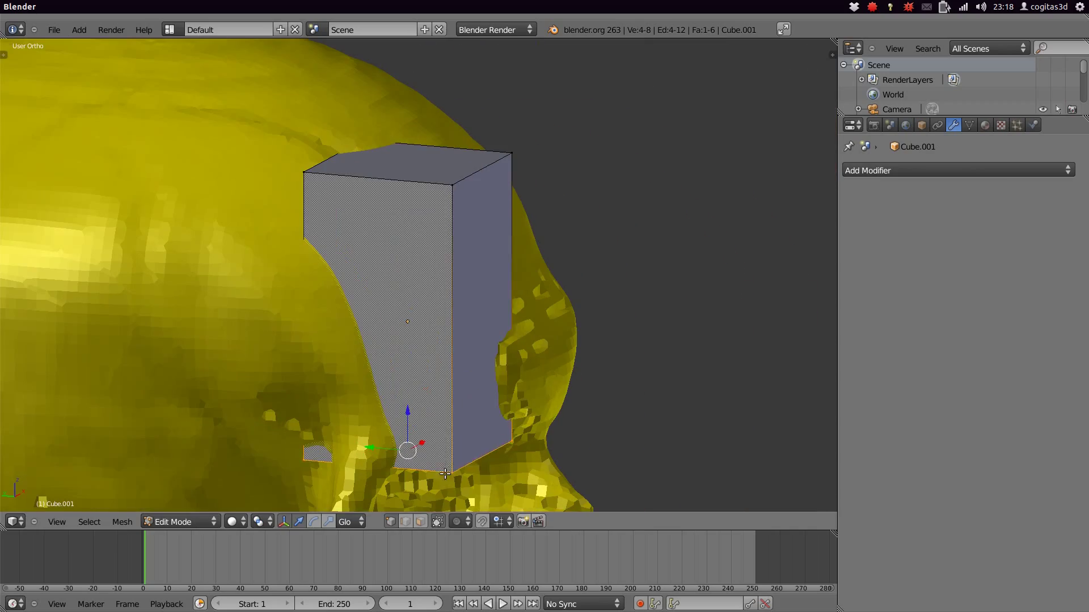
{"action": "middle_click_drag", "start_coordinate": [477, 316], "coordinate": [267, 304]}
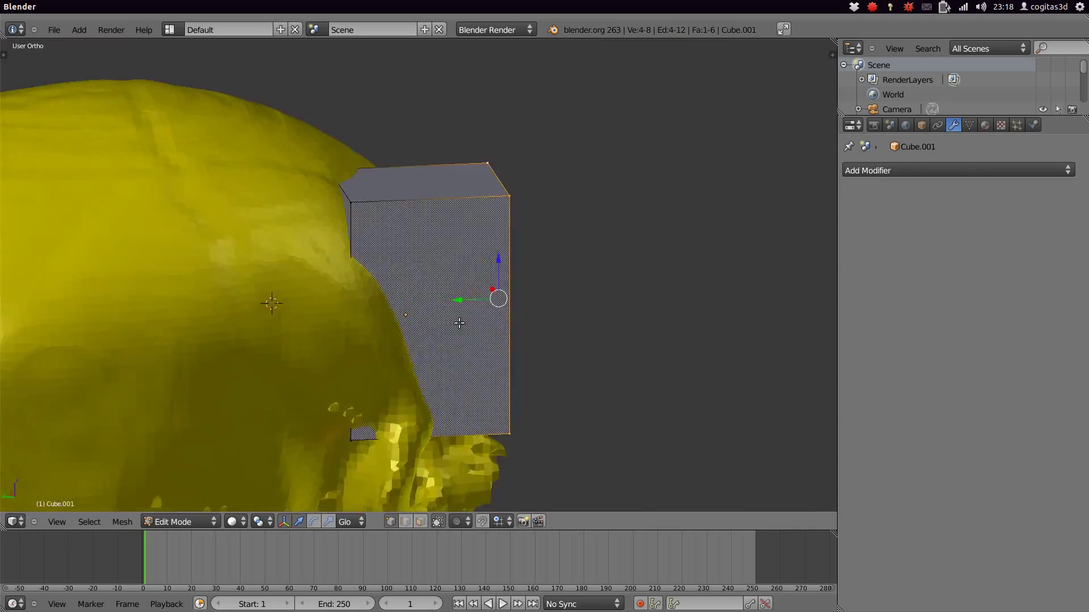
{"action": "key", "text": "z"}
{"action": "scroll", "coordinate": [401, 414], "scroll_direction": "up", "scroll_amount": 2}
{"action": "key", "text": "Tab"}
{"action": "key", "text": "z"}
{"action": "scroll", "coordinate": [395, 317], "scroll_direction": "down", "scroll_amount": 4}
{"action": "key", "text": "shift+d"}
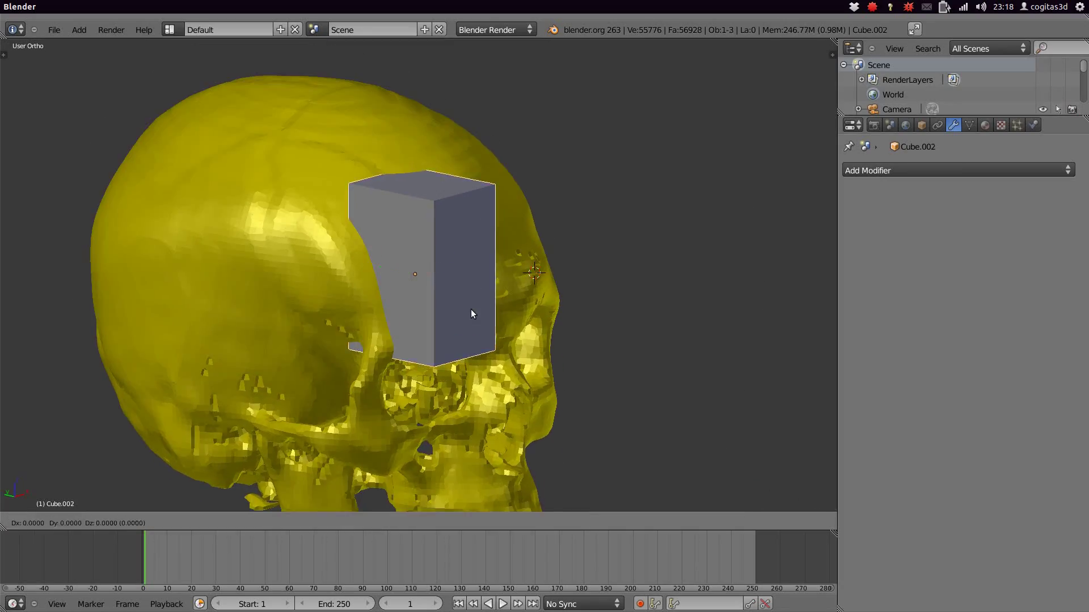
{"action": "scroll", "coordinate": [420, 272], "scroll_direction": "down", "scroll_amount": 1}
Subdivide the box Cube.001 and rename it Boole
{"action": "right_click", "coordinate": [440, 246]}
{"action": "key", "text": "z"}
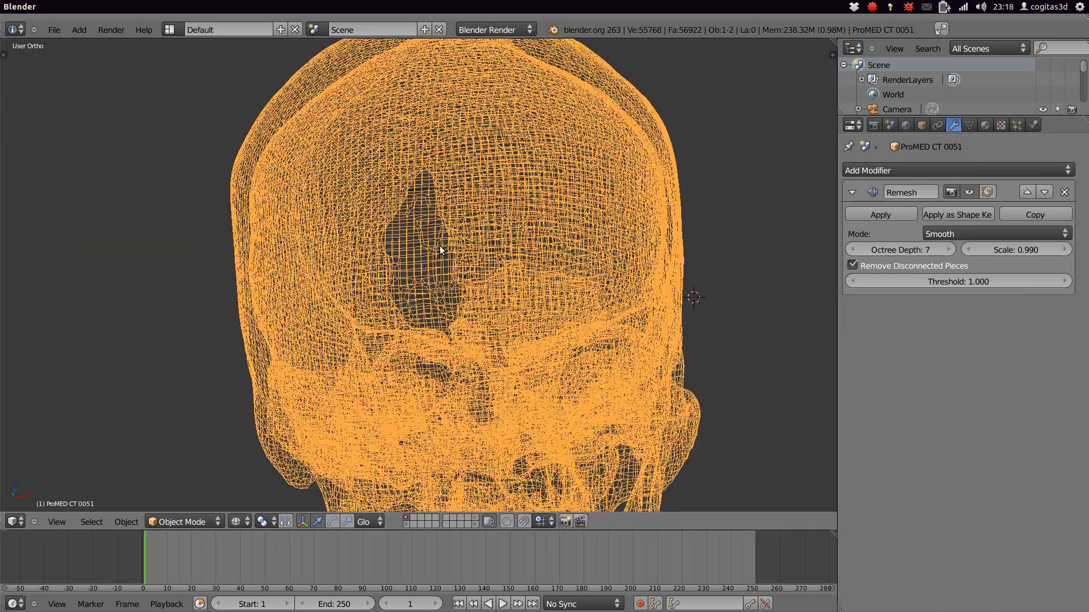
{"action": "right_click", "coordinate": [427, 369]}
{"action": "key", "text": "Tab"}
{"action": "scroll", "coordinate": [397, 312], "scroll_direction": "up", "scroll_amount": 3}
{"action": "scroll", "coordinate": [390, 260], "scroll_direction": "down", "scroll_amount": 3}
{"action": "key", "text": "w"}
{"action": "left_click", "coordinate": [244, 209]}
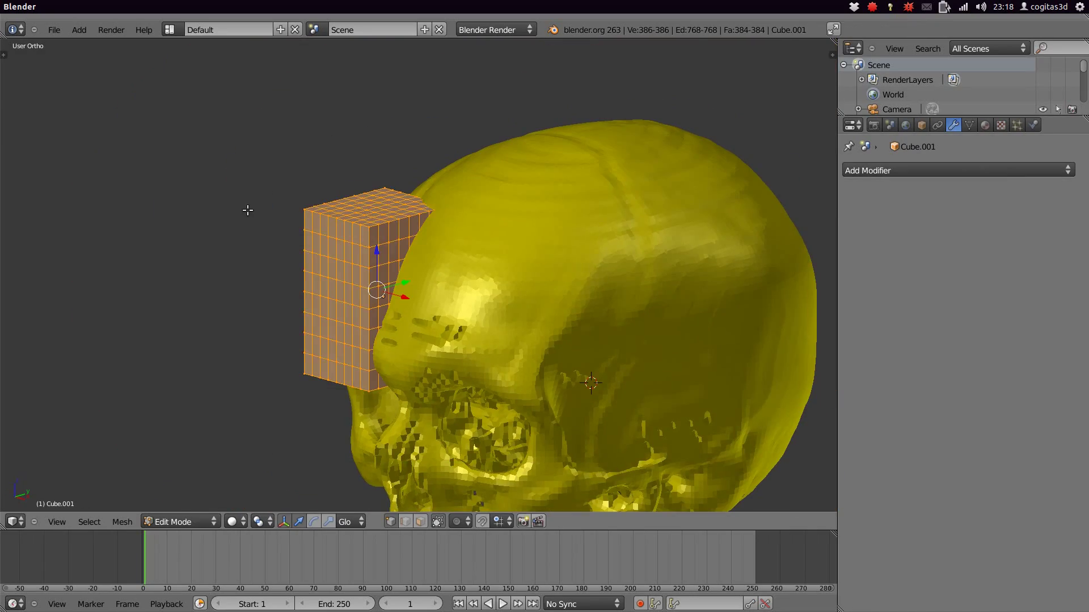
{"action": "key", "text": "Tab"}
{"action": "middle_click_drag", "start_coordinate": [247, 206], "coordinate": [541, 372]}
{"action": "type", "text": "n"}
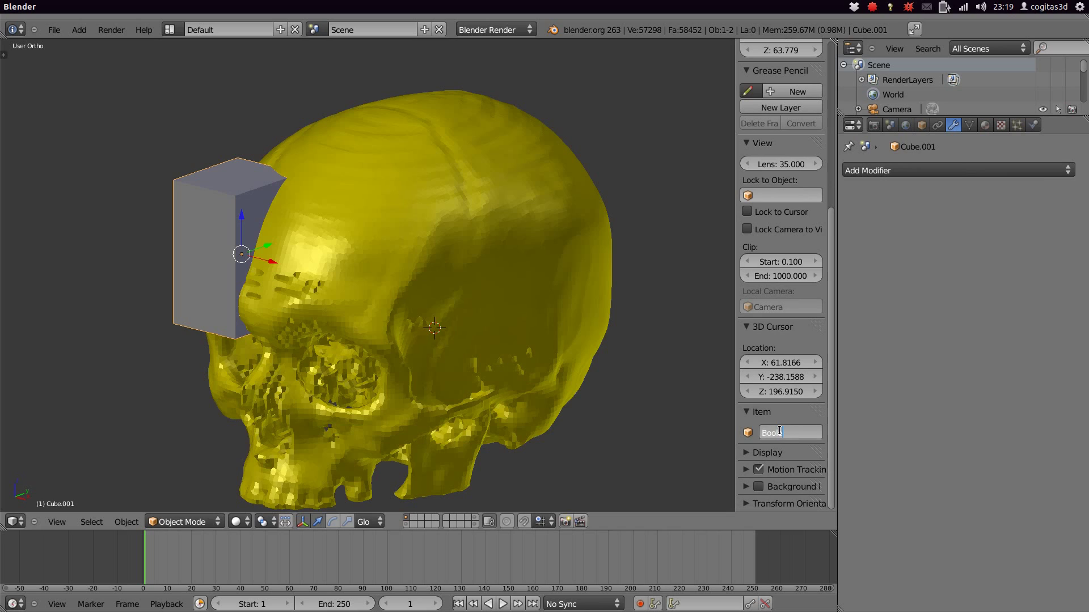
{"action": "type", "text": "e"}
{"action": "key", "text": "Return"}
Add a Boolean Intersect modifier with Boole to the skull ProMED CT 0051
{"action": "right_click", "coordinate": [474, 315]}
{"action": "key", "text": "z"}
{"action": "right_click", "coordinate": [407, 280]}
{"action": "left_click", "coordinate": [958, 170]}
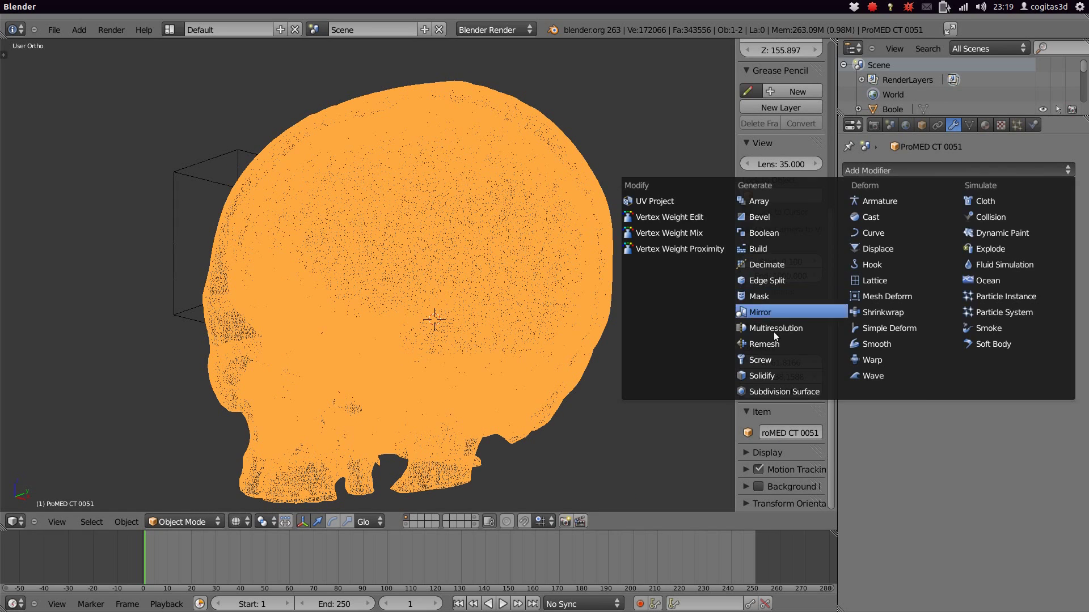
{"action": "left_click", "coordinate": [763, 233]}
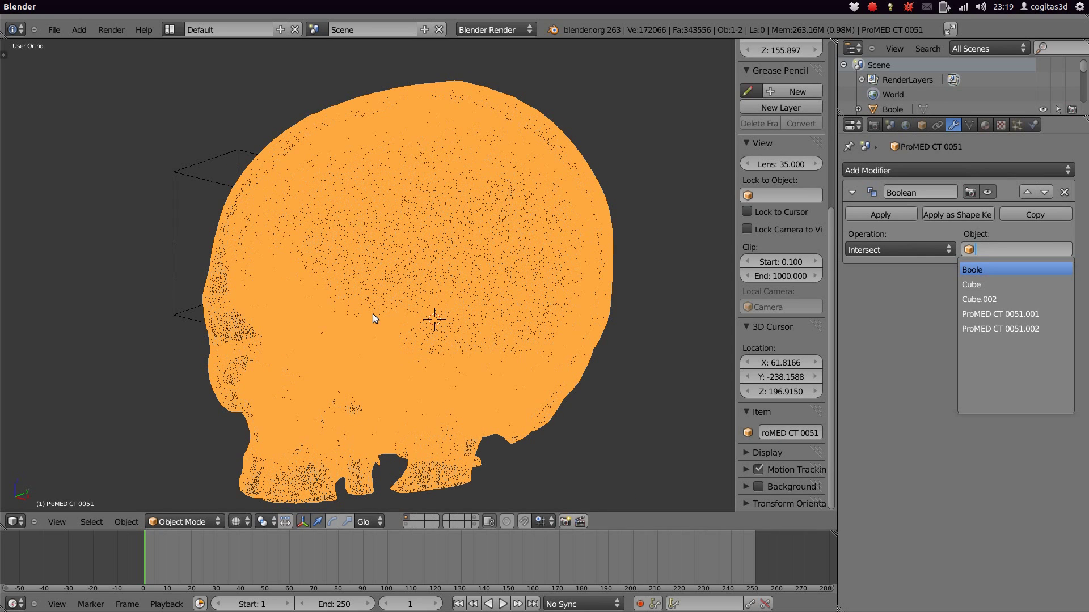
{"action": "key", "text": "Return"}
Move the Boole box to layer 2 and inspect the cut skull in solid shading
{"action": "right_click", "coordinate": [410, 173]}
{"action": "key", "text": "m"}
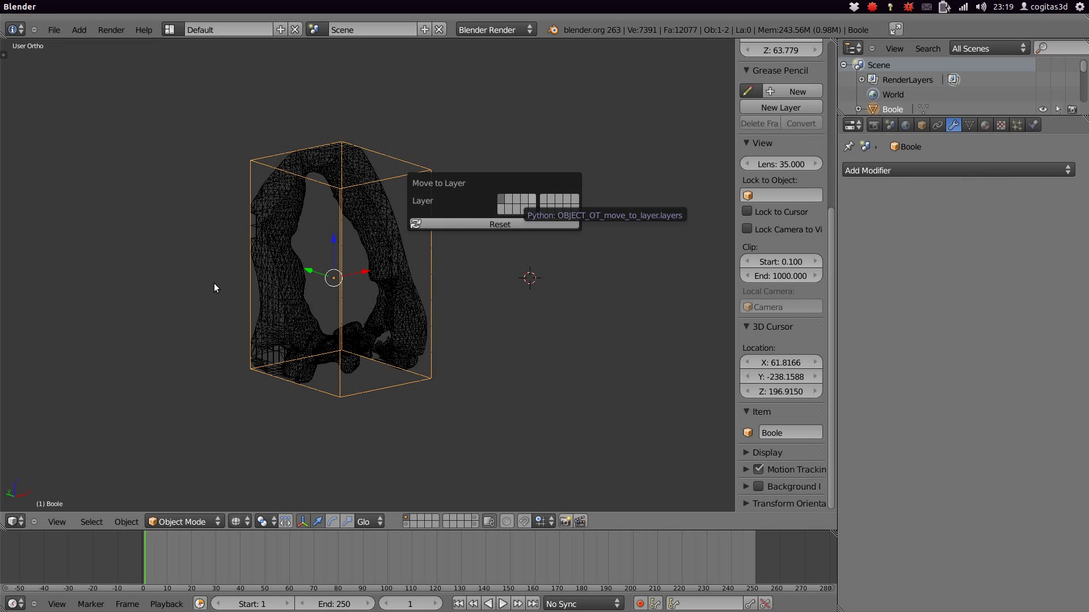
{"action": "key", "text": "2"}
{"action": "key", "text": "z"}
{"action": "mouse_move", "coordinate": [345, 390]}
{"action": "middle_mouse_down"}
{"action": "mouse_move", "coordinate": [367, 325]}
{"action": "mouse_move", "coordinate": [449, 328]}
{"action": "mouse_move", "coordinate": [466, 352]}
{"action": "mouse_move", "coordinate": [604, 356]}
{"action": "mouse_move", "coordinate": [407, 525]}
{"action": "middle_mouse_up"}
{"action": "scroll", "coordinate": [393, 342], "scroll_direction": "up", "scroll_amount": 3}
{"action": "scroll", "coordinate": [466, 353], "scroll_direction": "down", "scroll_amount": 3}
{"action": "right_click", "coordinate": [479, 364]}
{"action": "key", "text": "Tab"}
{"action": "key", "text": "Tab"}
Show the full red skull layer and give the copy a Boolean Intersect with Boole
{"action": "left_click", "coordinate": [407, 525]}
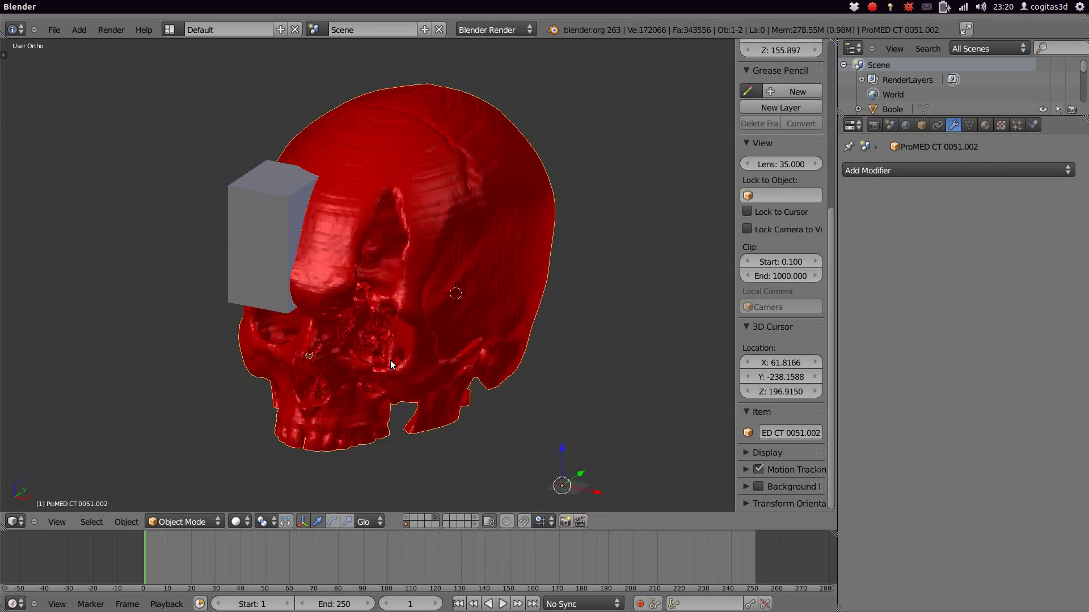
{"action": "left_click", "coordinate": [883, 170]}
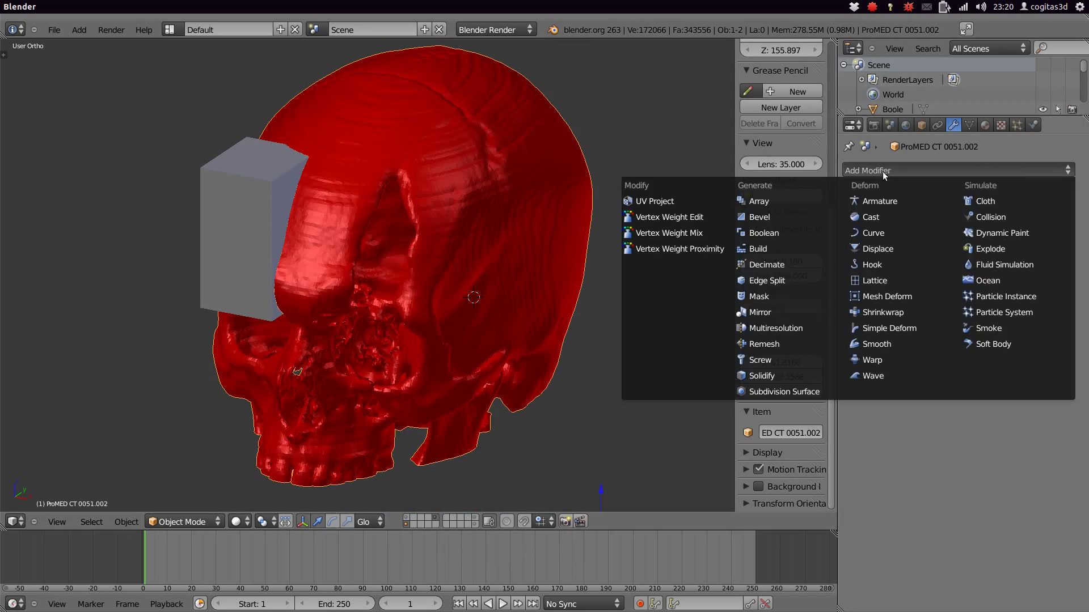
{"action": "left_click", "coordinate": [778, 233]}
{"action": "key", "text": "Return"}
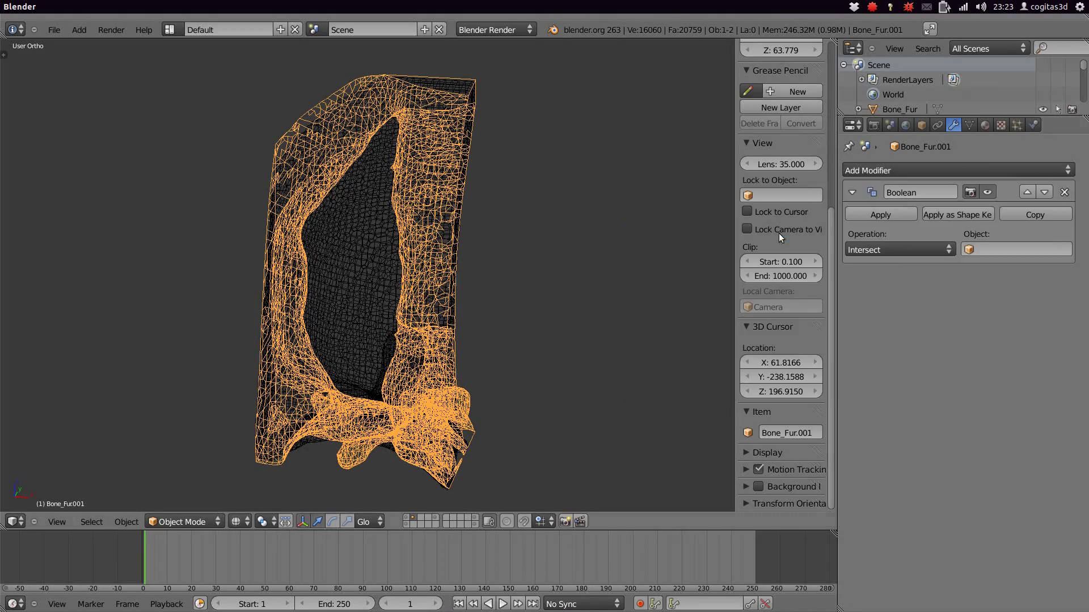
Add and apply a Remesh modifier on the bone piece Bone_Int.001
{"action": "left_click", "coordinate": [867, 170]}
{"action": "left_click", "coordinate": [780, 345]}
{"action": "left_click", "coordinate": [916, 250]}
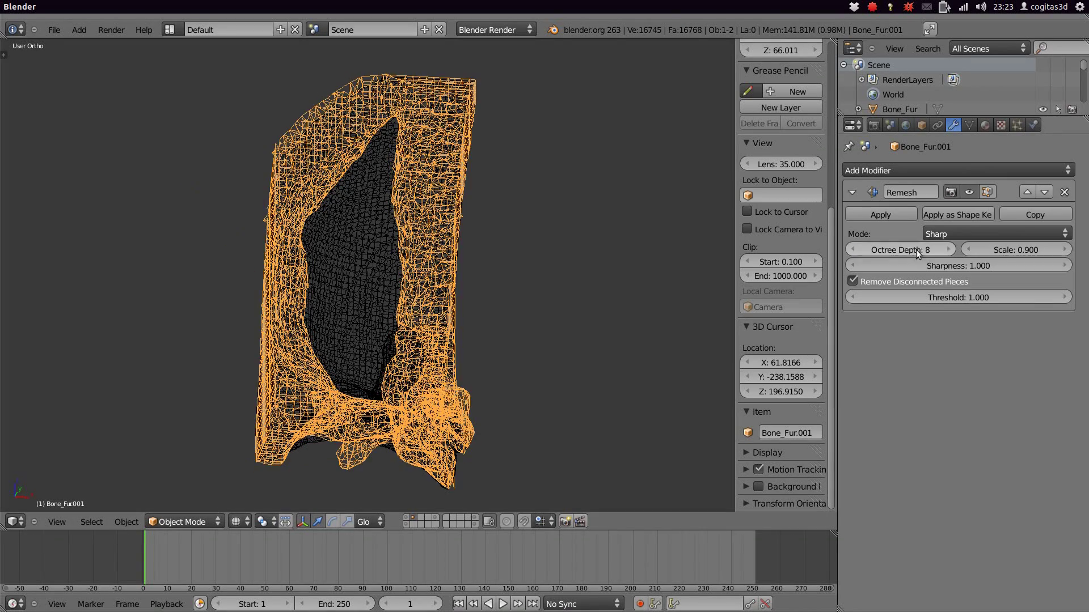
{"action": "left_click", "coordinate": [1035, 254]}
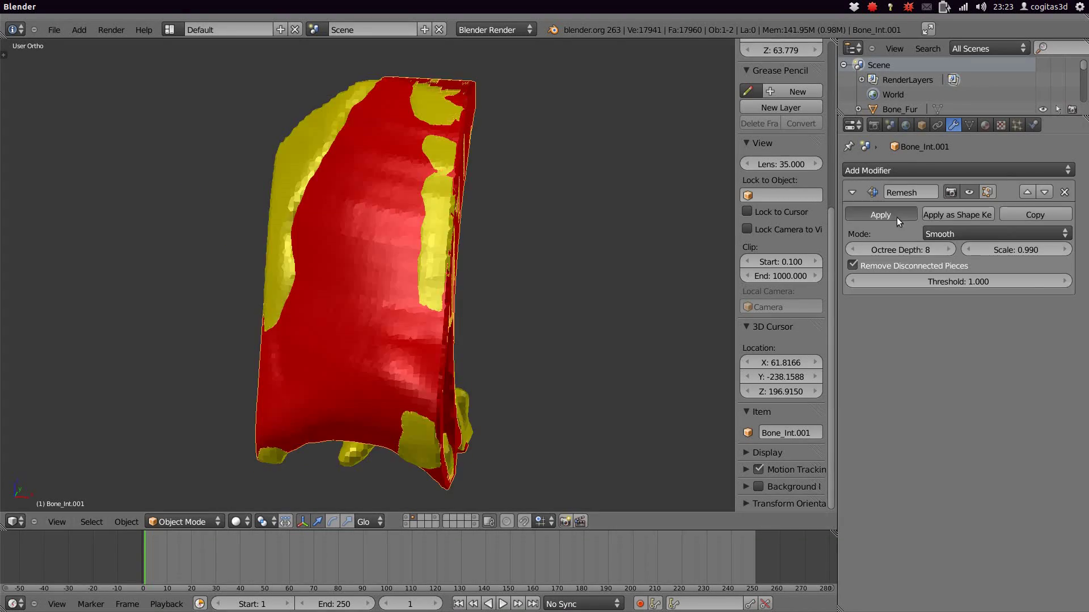
Box-select a vertical strip of Bone_Int.001's edge vertices in a front wireframe view
{"action": "key", "text": "a"}
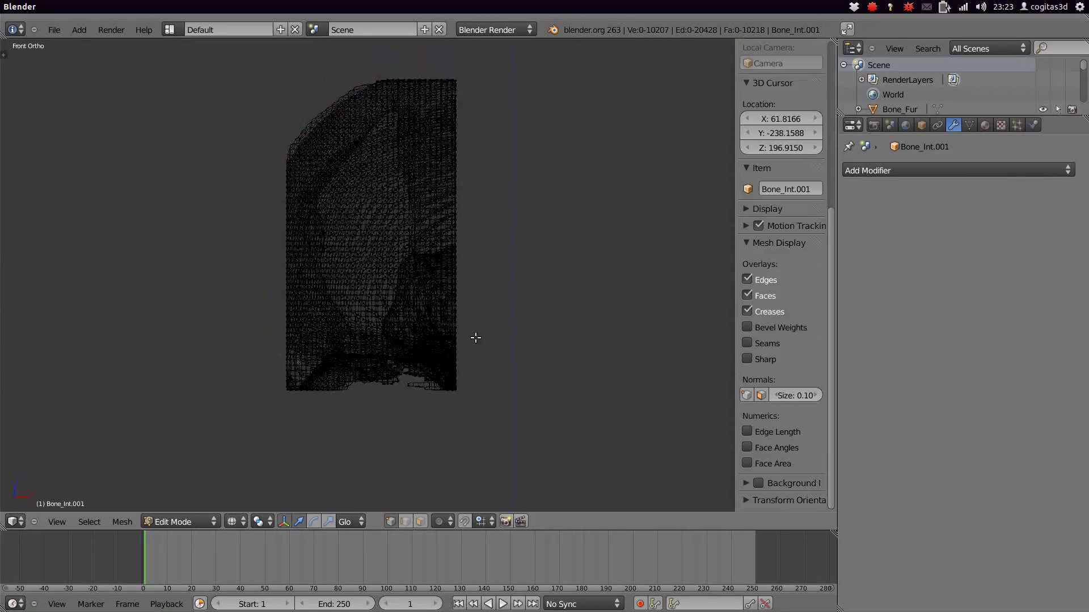
{"action": "key", "text": "b"}
{"action": "left_click_drag", "start_coordinate": [456, 90], "coordinate": [414, 233]}
{"action": "scroll", "coordinate": [423, 324], "scroll_direction": "up", "scroll_amount": 3}
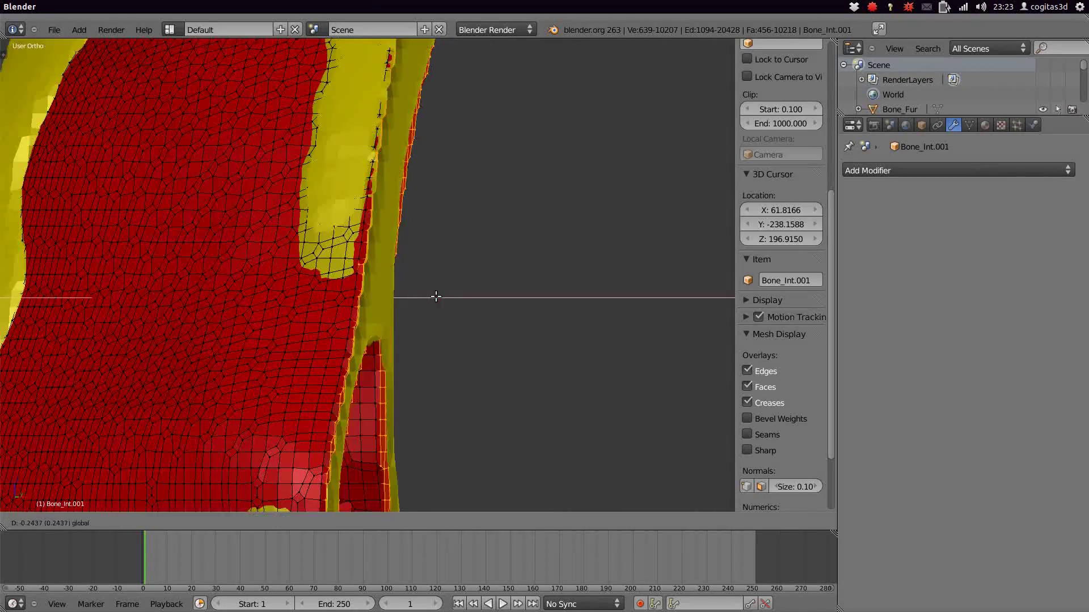
{"action": "key", "text": "z"}
{"action": "key", "text": "KP_1"}
{"action": "scroll", "coordinate": [388, 321], "scroll_direction": "down", "scroll_amount": 2}
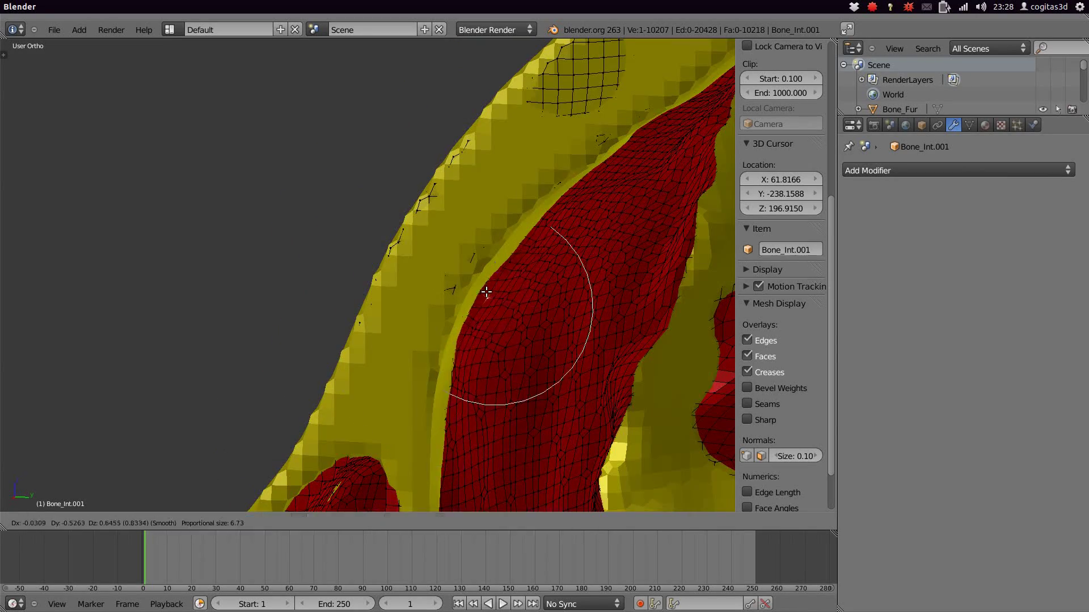
Apply a Boolean Difference modifier on Bone_Int.001 using Bone_Fur.001 as the cutter
{"action": "left_click", "coordinate": [952, 170]}
{"action": "left_click", "coordinate": [771, 234]}
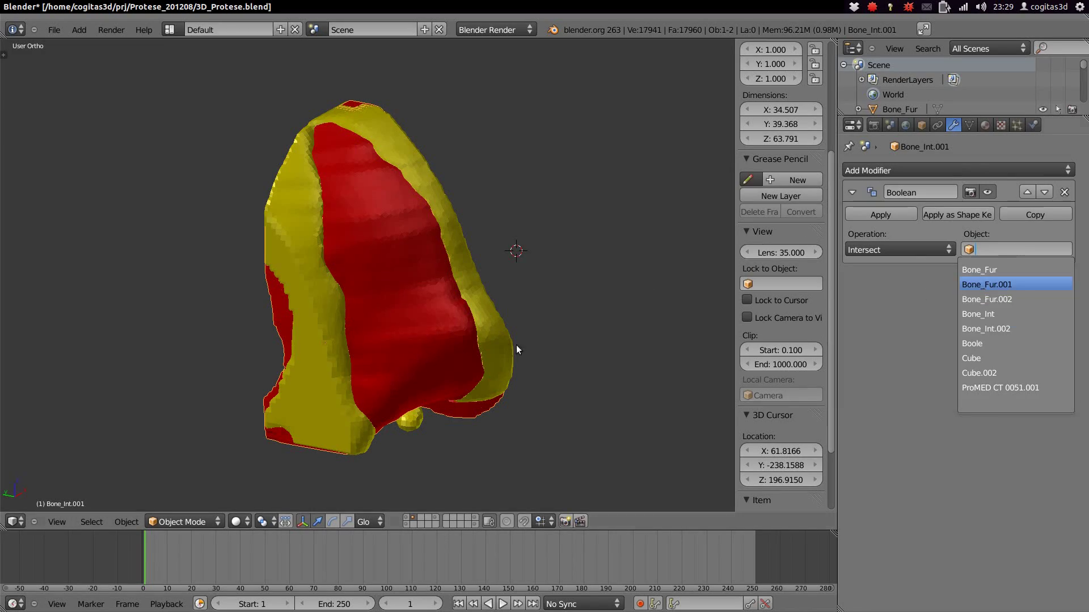
{"action": "key", "text": "Return"}
{"action": "left_click", "coordinate": [898, 250]}
{"action": "left_click", "coordinate": [906, 207]}
{"action": "key", "text": "z"}
{"action": "middle_click_drag", "start_coordinate": [432, 351], "coordinate": [202, 307]}
{"action": "scroll", "coordinate": [369, 334], "scroll_direction": "up", "scroll_amount": 2}
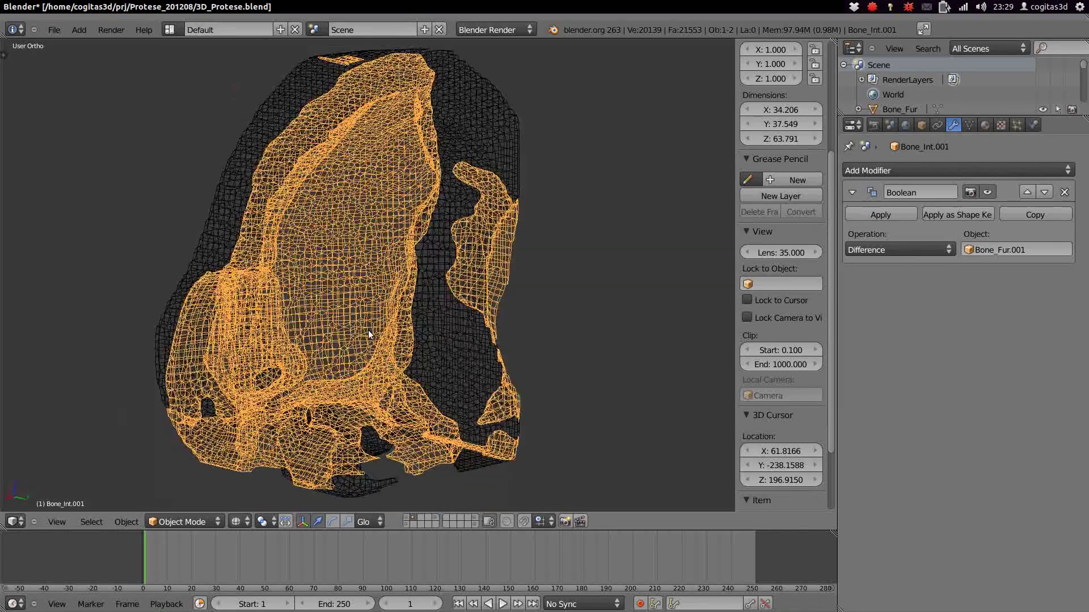
{"action": "scroll", "coordinate": [369, 335], "scroll_direction": "down", "scroll_amount": 2}
{"action": "left_click", "coordinate": [888, 216]}
{"action": "key", "text": "z"}
Move Bone_Fur.001 to another layer to hide it
{"action": "right_click", "coordinate": [487, 230]}
{"action": "key", "text": "z"}
{"action": "key", "text": "m"}
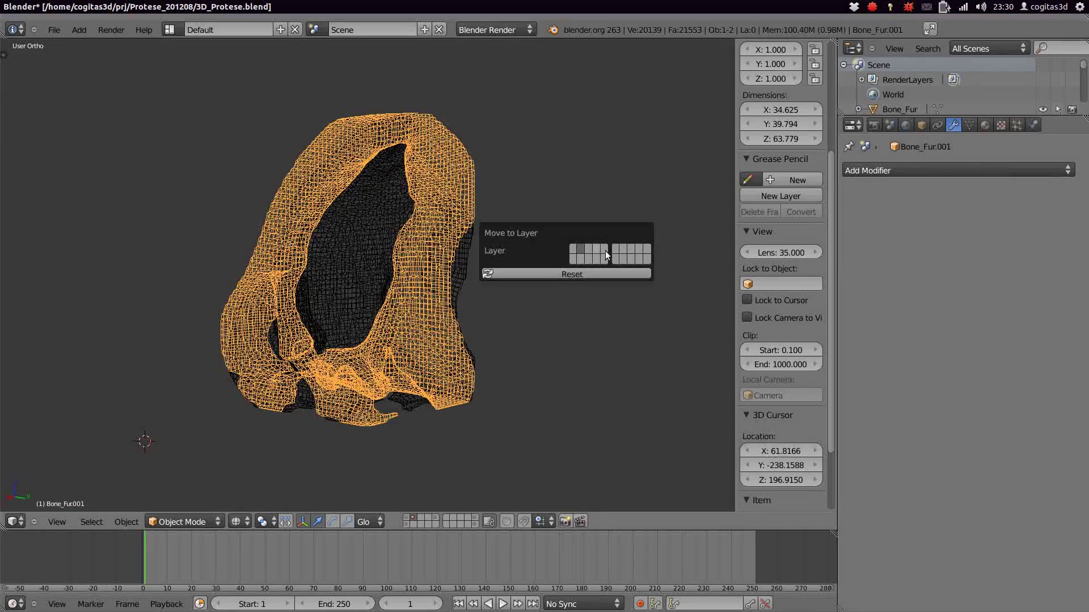
{"action": "left_click", "coordinate": [605, 250]}
{"action": "key", "text": "z"}
Delete the stray fragment from Bone_Int.001 in edit mode, leaving one implant piece
{"action": "right_click", "coordinate": [451, 327]}
{"action": "key", "text": "z"}
{"action": "key", "text": "Tab"}
{"action": "left_click_drag", "start_coordinate": [467, 218], "coordinate": [473, 321]}
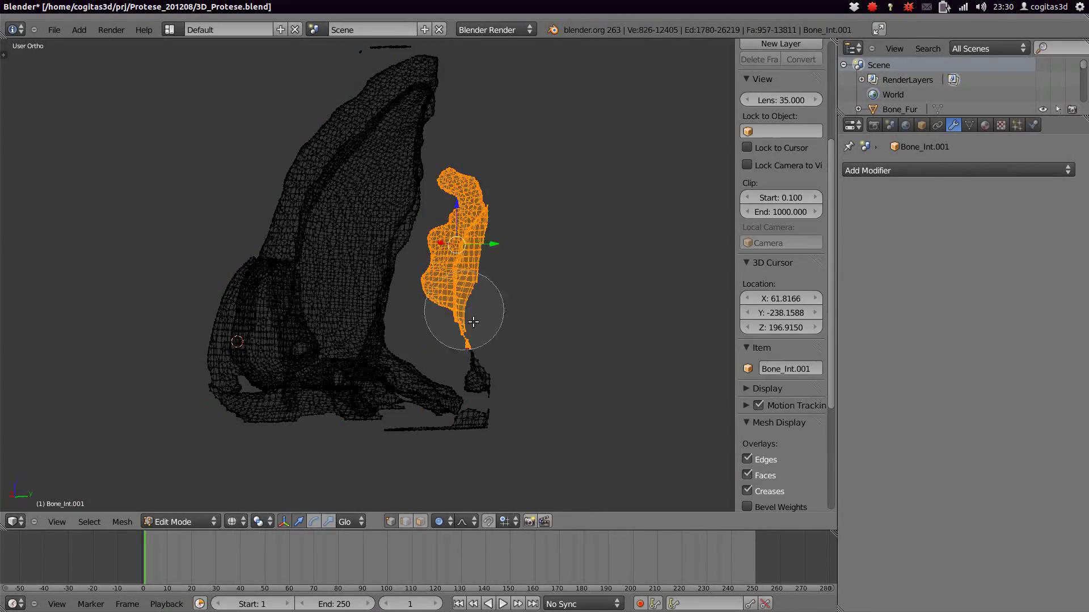
{"action": "mouse_move", "coordinate": [473, 321]}
{"action": "middle_mouse_down"}
{"action": "mouse_move", "coordinate": [397, 445]}
{"action": "mouse_move", "coordinate": [466, 97]}
{"action": "middle_mouse_up"}
{"action": "key", "text": "z"}
{"action": "key", "text": "Tab"}
{"action": "scroll", "coordinate": [436, 339], "scroll_direction": "up", "scroll_amount": 2}
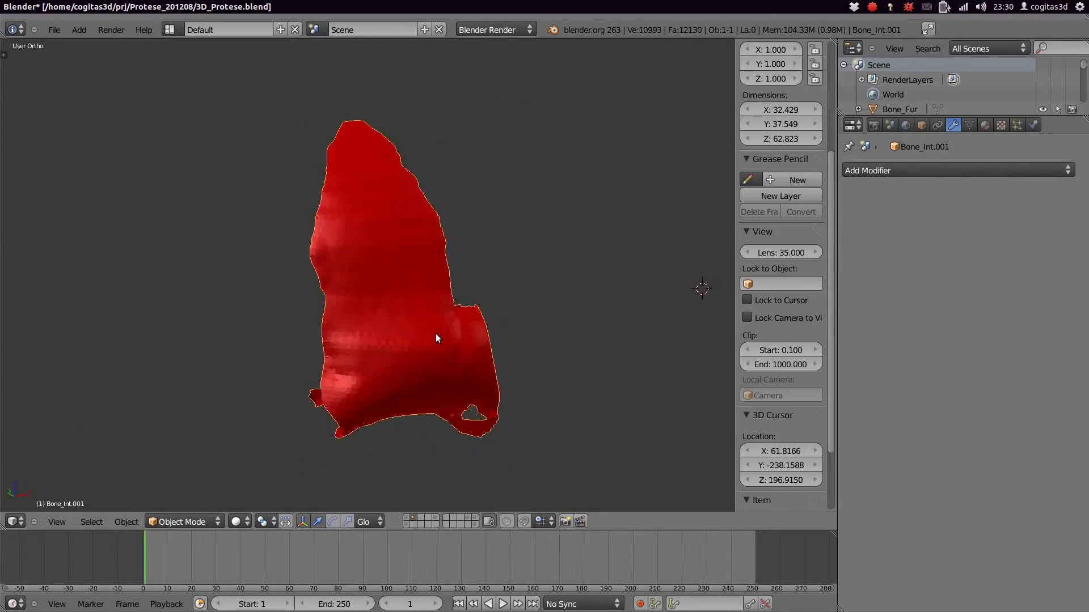
{"action": "mouse_move", "coordinate": [547, 349]}
{"action": "middle_mouse_down"}
{"action": "mouse_move", "coordinate": [291, 403]}
{"action": "mouse_move", "coordinate": [369, 287]}
{"action": "mouse_move", "coordinate": [228, 359]}
{"action": "mouse_move", "coordinate": [280, 342]}
{"action": "middle_mouse_up"}
Give the implant a cyan diffuse colour
{"action": "right_click", "coordinate": [410, 281]}
{"action": "left_click", "coordinate": [899, 390]}
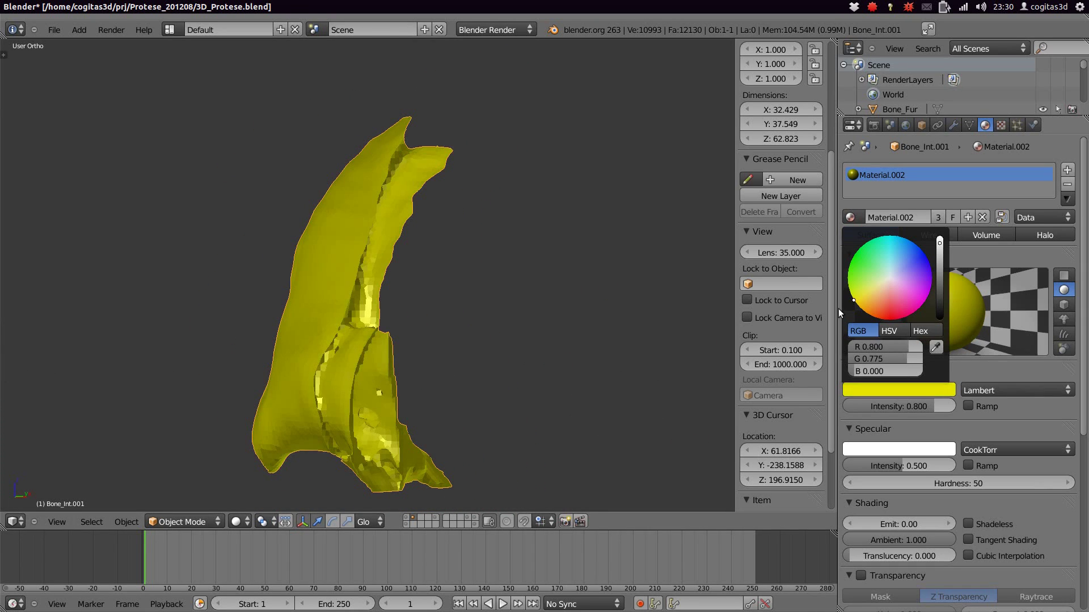
{"action": "left_click", "coordinate": [868, 267]}
{"action": "mouse_move", "coordinate": [624, 317]}
{"action": "middle_mouse_down"}
{"action": "mouse_move", "coordinate": [436, 305]}
{"action": "mouse_move", "coordinate": [535, 342]}
{"action": "mouse_move", "coordinate": [430, 342]}
{"action": "mouse_move", "coordinate": [382, 315]}
{"action": "mouse_move", "coordinate": [319, 328]}
{"action": "middle_mouse_up"}
Show the skull's layer and select the skull
{"action": "left_click", "coordinate": [438, 521]}
{"action": "scroll", "coordinate": [512, 386], "scroll_direction": "down", "scroll_amount": 2}
{"action": "right_click", "coordinate": [512, 386]}
Add a new white material to the skull and enable Z Transparency
{"action": "left_click", "coordinate": [930, 217]}
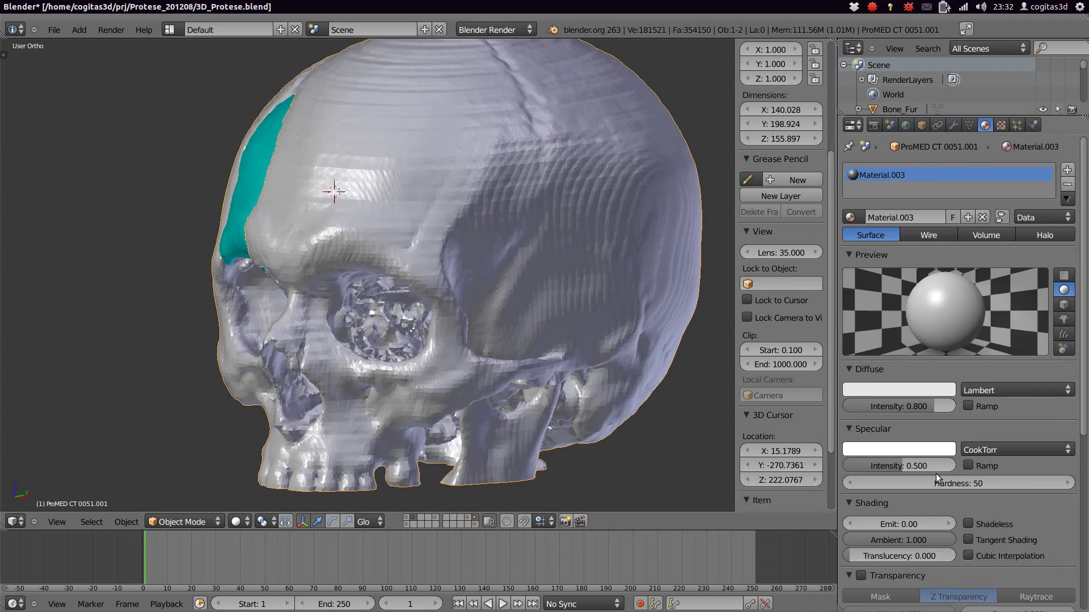
{"action": "scroll", "coordinate": [913, 331], "scroll_direction": "down", "scroll_amount": 4}
{"action": "scroll", "coordinate": [910, 467], "scroll_direction": "down", "scroll_amount": 5}
{"action": "left_click", "coordinate": [861, 326]}
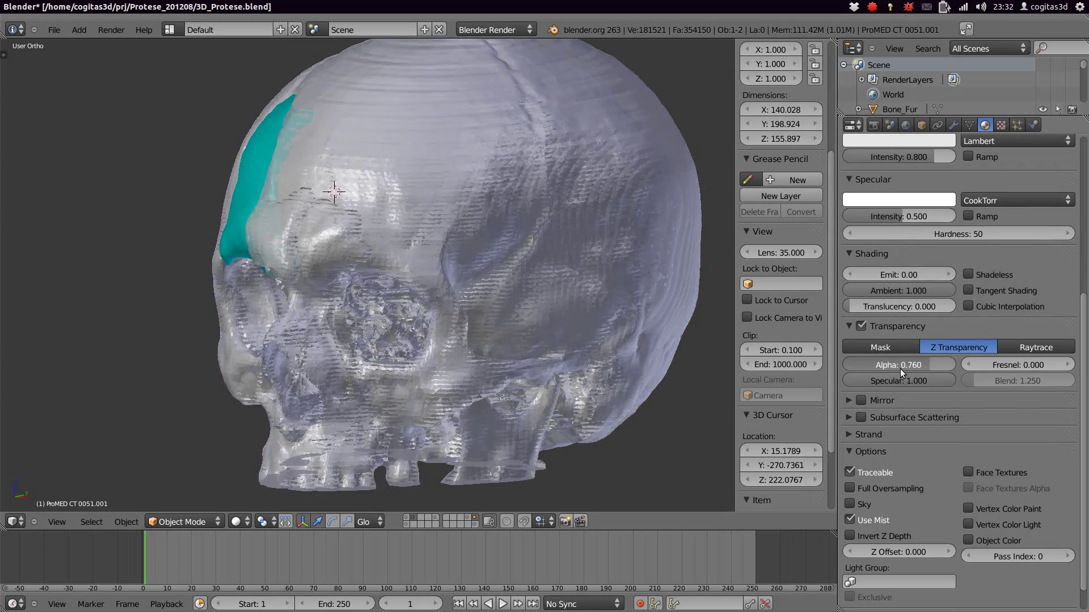
{"action": "left_click_drag", "start_coordinate": [900, 366], "coordinate": [874, 369]}
{"action": "middle_click_drag", "start_coordinate": [316, 284], "coordinate": [299, 319]}
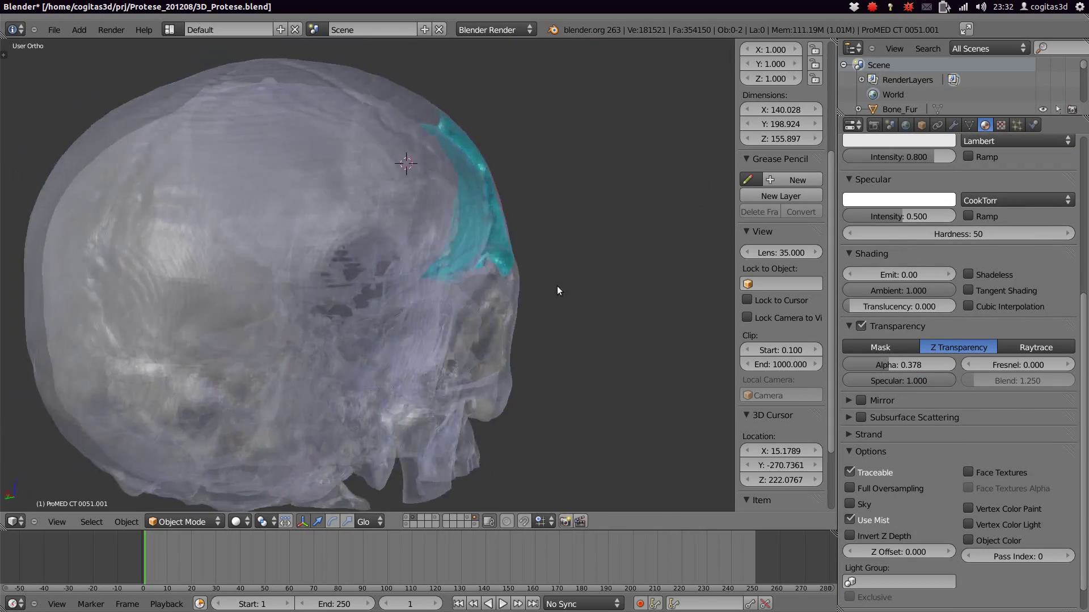
Lower the skull's alpha to 0.143 to inspect the implant, then restore 1.000
{"action": "left_click_drag", "start_coordinate": [896, 365], "coordinate": [850, 366]}
{"action": "scroll", "coordinate": [380, 329], "scroll_direction": "up", "scroll_amount": 3}
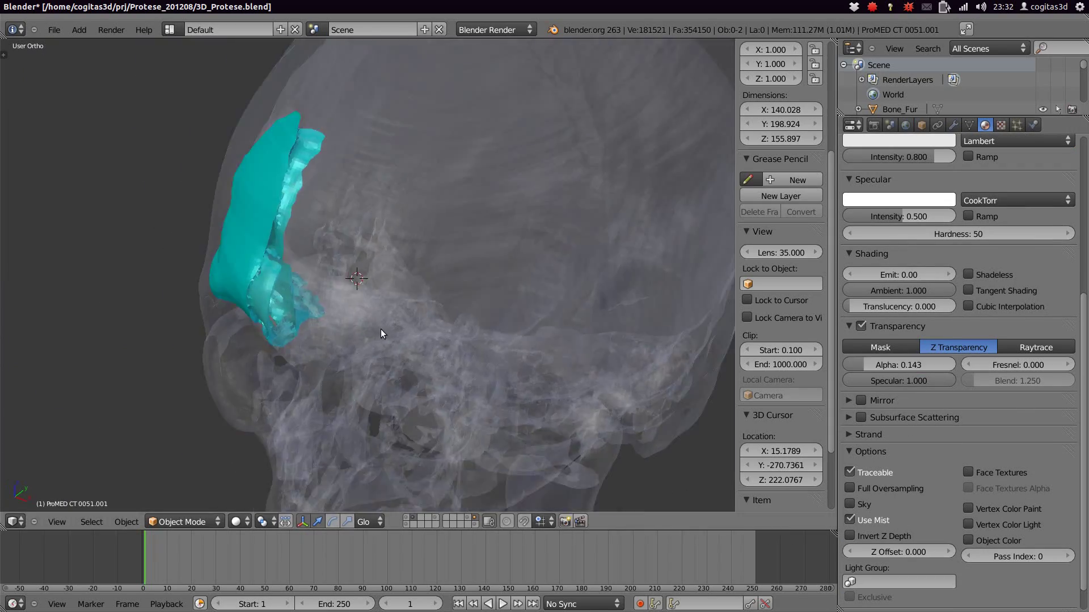
{"action": "mouse_move", "coordinate": [379, 329]}
{"action": "middle_mouse_down"}
{"action": "mouse_move", "coordinate": [403, 301]}
{"action": "mouse_move", "coordinate": [536, 296]}
{"action": "mouse_move", "coordinate": [489, 315]}
{"action": "middle_mouse_up"}
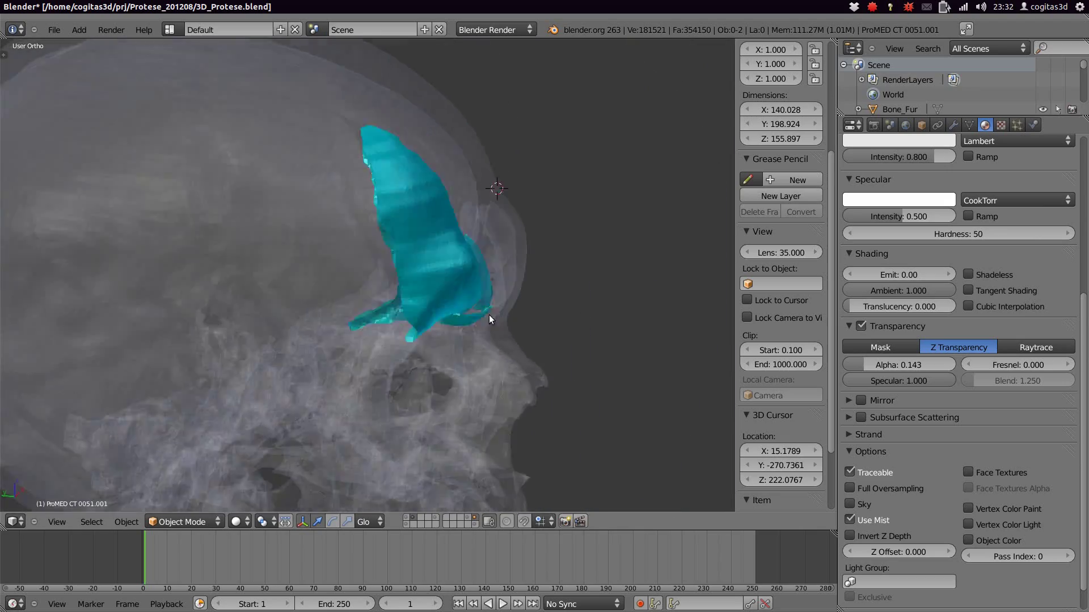
{"action": "left_click_drag", "start_coordinate": [899, 365], "coordinate": [958, 365]}
{"action": "scroll", "coordinate": [393, 303], "scroll_direction": "down", "scroll_amount": 3}
{"action": "mouse_move", "coordinate": [406, 277]}
{"action": "middle_mouse_down"}
{"action": "mouse_move", "coordinate": [478, 232]}
{"action": "mouse_move", "coordinate": [558, 280]}
{"action": "mouse_move", "coordinate": [389, 287]}
{"action": "middle_mouse_up"}
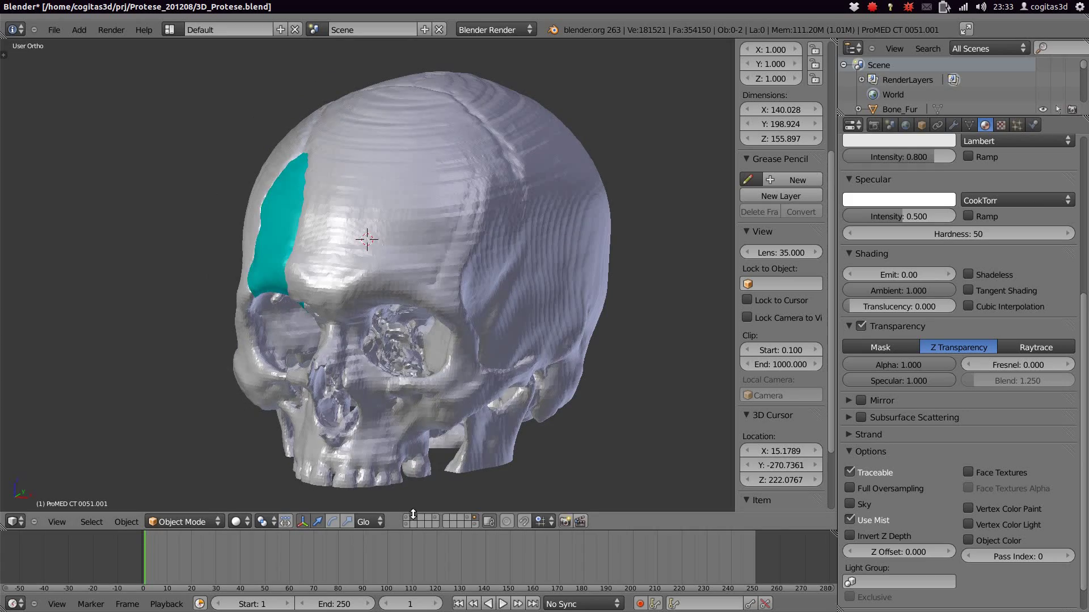
{"action": "mouse_move", "coordinate": [223, 314]}
{"action": "middle_mouse_down"}
{"action": "mouse_move", "coordinate": [302, 256]}
{"action": "mouse_move", "coordinate": [349, 242]}
{"action": "mouse_move", "coordinate": [386, 249]}
{"action": "mouse_move", "coordinate": [409, 513]}
{"action": "mouse_move", "coordinate": [400, 310]}
{"action": "mouse_move", "coordinate": [313, 309]}
{"action": "mouse_move", "coordinate": [420, 237]}
{"action": "mouse_move", "coordinate": [448, 258]}
{"action": "mouse_move", "coordinate": [562, 252]}
{"action": "mouse_move", "coordinate": [445, 340]}
{"action": "middle_mouse_up"}
{"action": "mouse_move", "coordinate": [421, 410]}
{"action": "middle_mouse_down"}
{"action": "mouse_move", "coordinate": [372, 414]}
{"action": "mouse_move", "coordinate": [559, 431]}
{"action": "middle_mouse_up"}
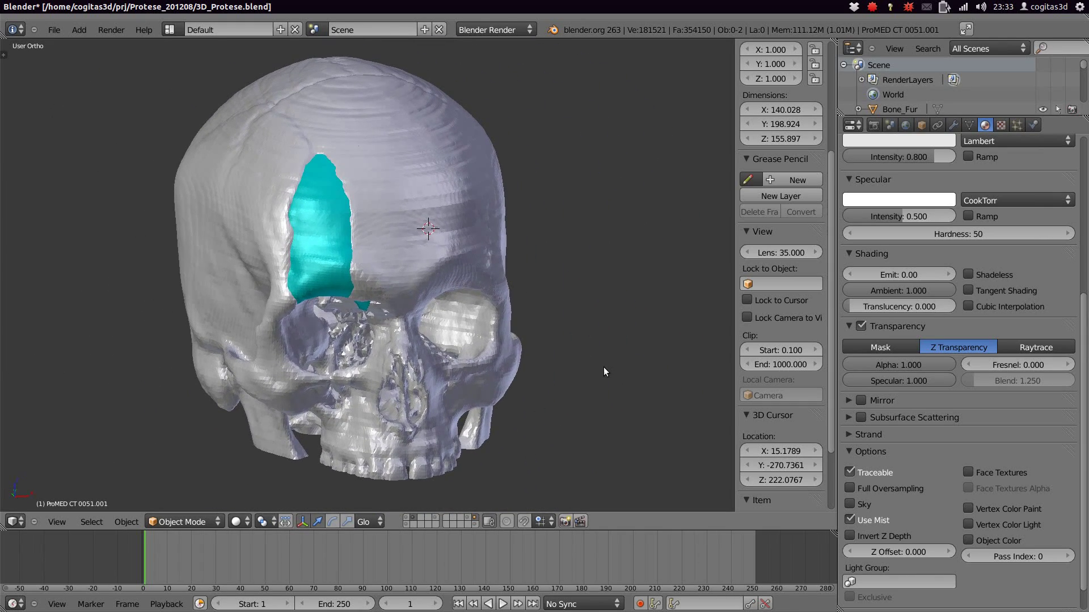